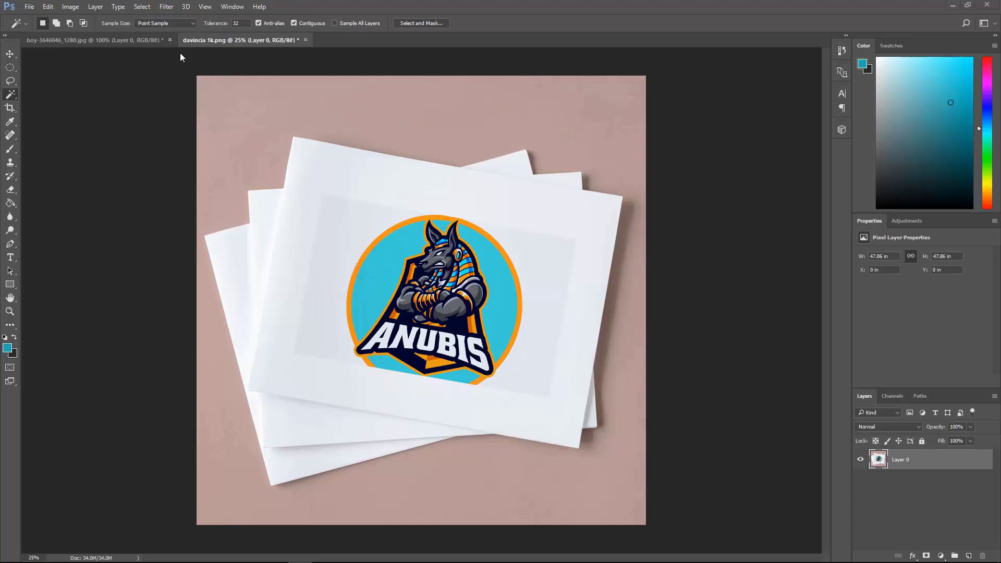
# Switch to the boy-3646046_1280.jpg document showing the two children
pyautogui.click(120, 39)
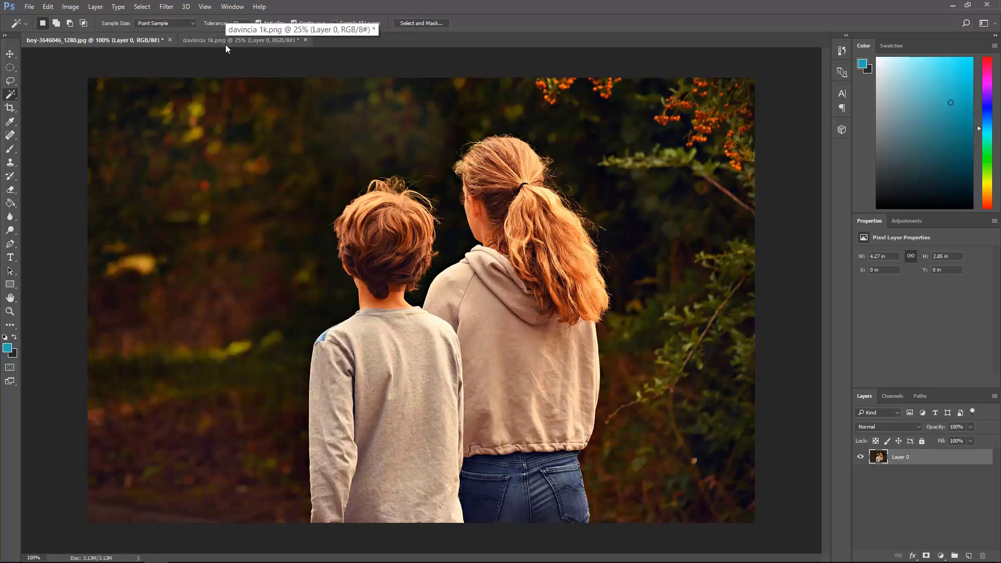
pyautogui.click(227, 40)
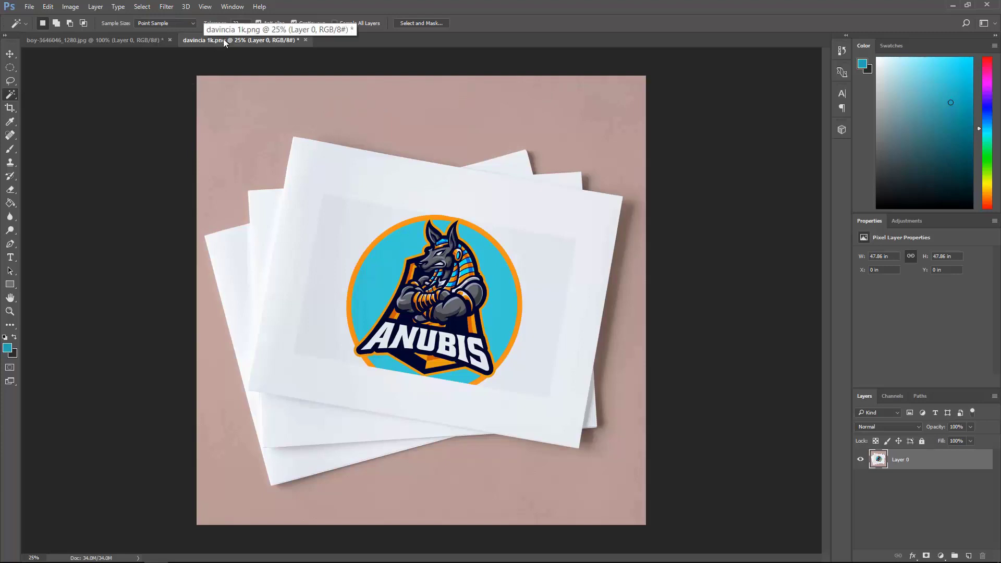
pyautogui.click(139, 38)
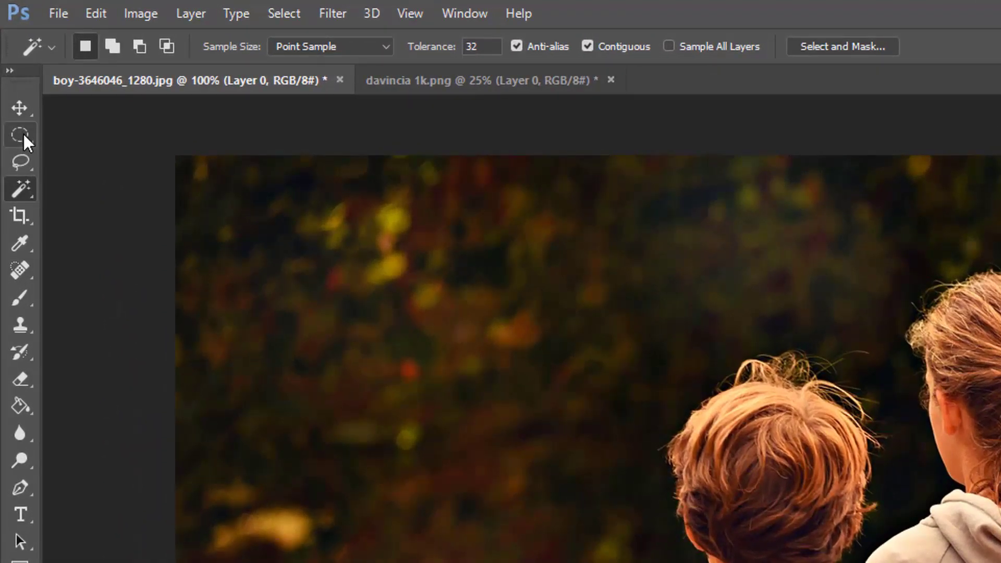
# Choose the Rectangular Marquee Tool from the marquee flyout
pyautogui.click(23, 133)
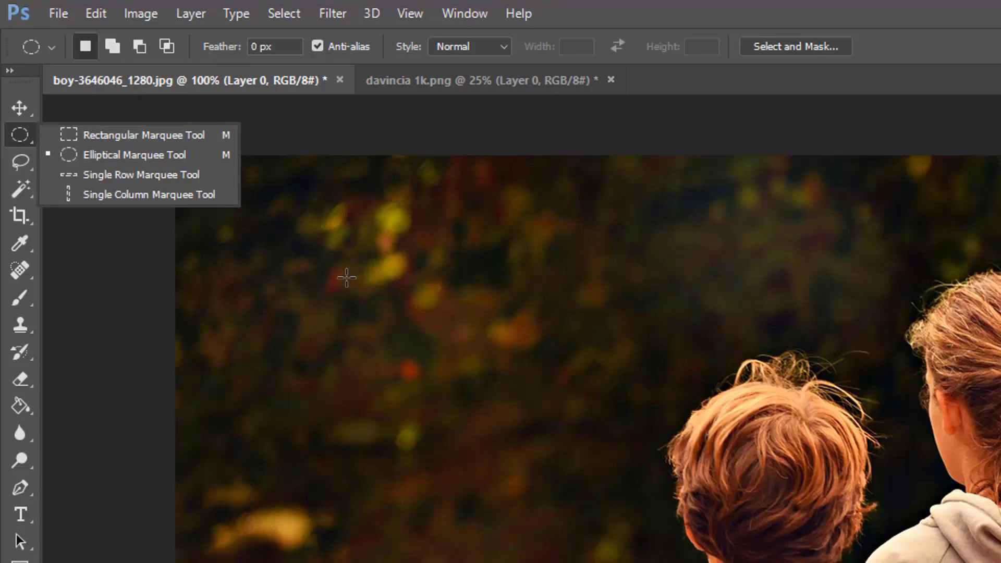
pyautogui.click(84, 137)
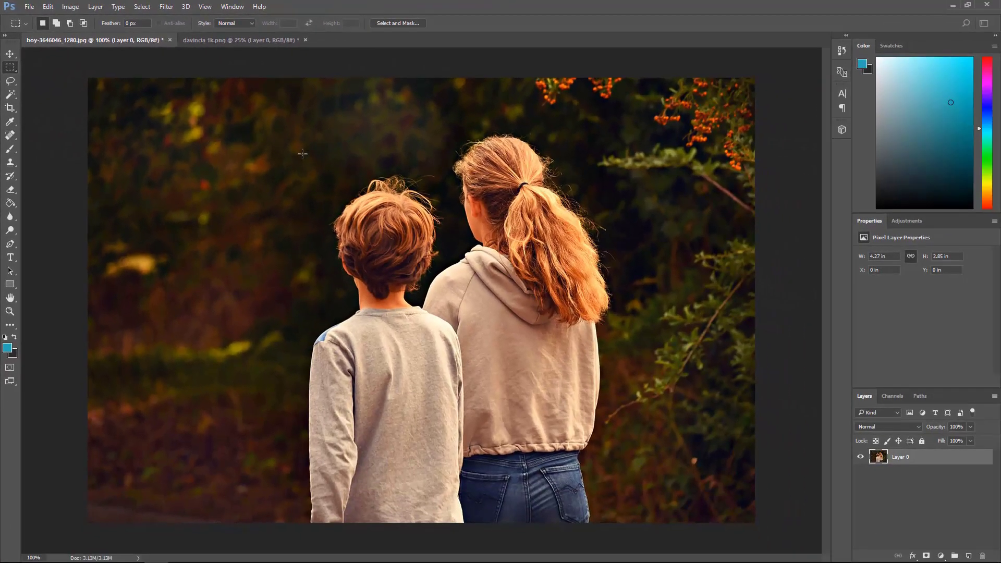
# Copy a rectangular selection around the children's heads and shoulders
pyautogui.moveTo(276, 154)
pyautogui.mouseDown()
pyautogui.moveTo(496, 277)
pyautogui.moveTo(650, 384)
pyautogui.mouseUp()
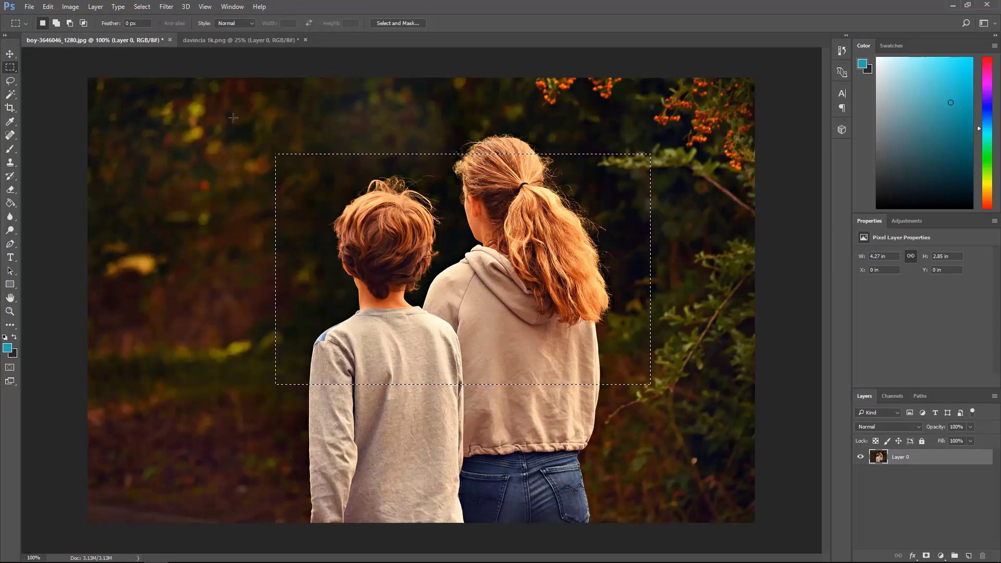
pyautogui.moveTo(254, 130)
pyautogui.mouseDown()
pyautogui.moveTo(638, 367)
pyautogui.moveTo(670, 367)
pyautogui.mouseUp()
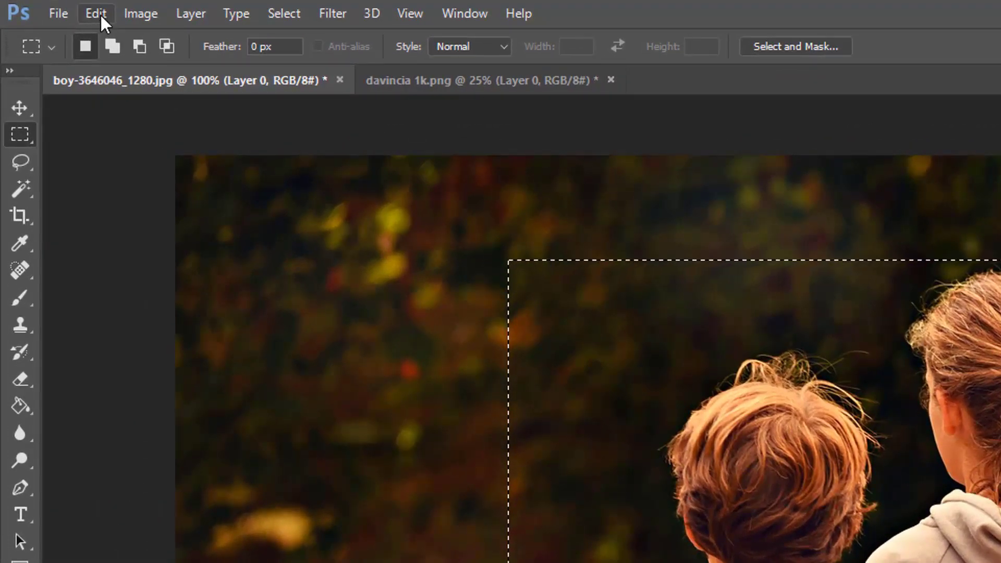
pyautogui.click(102, 14)
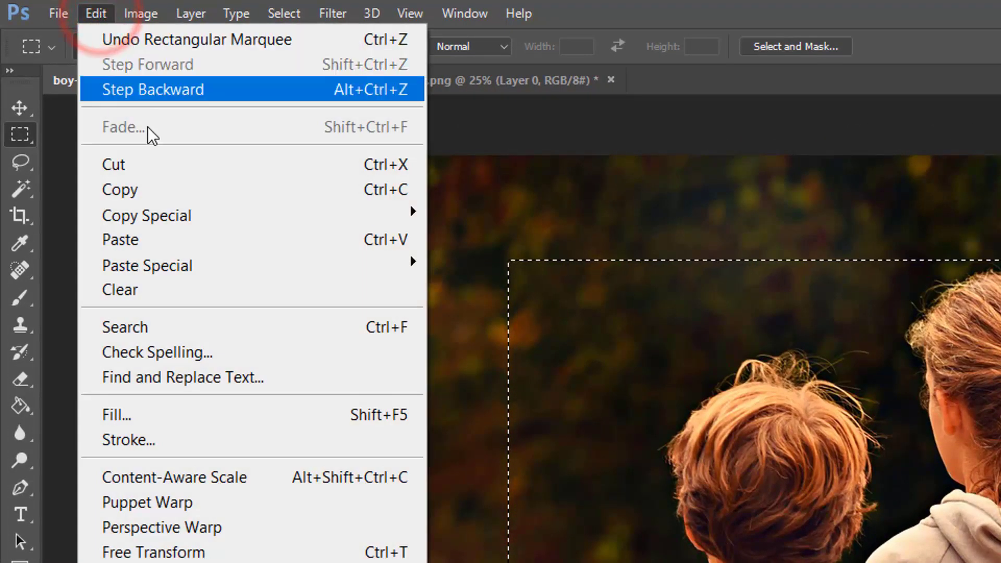
pyautogui.click(136, 192)
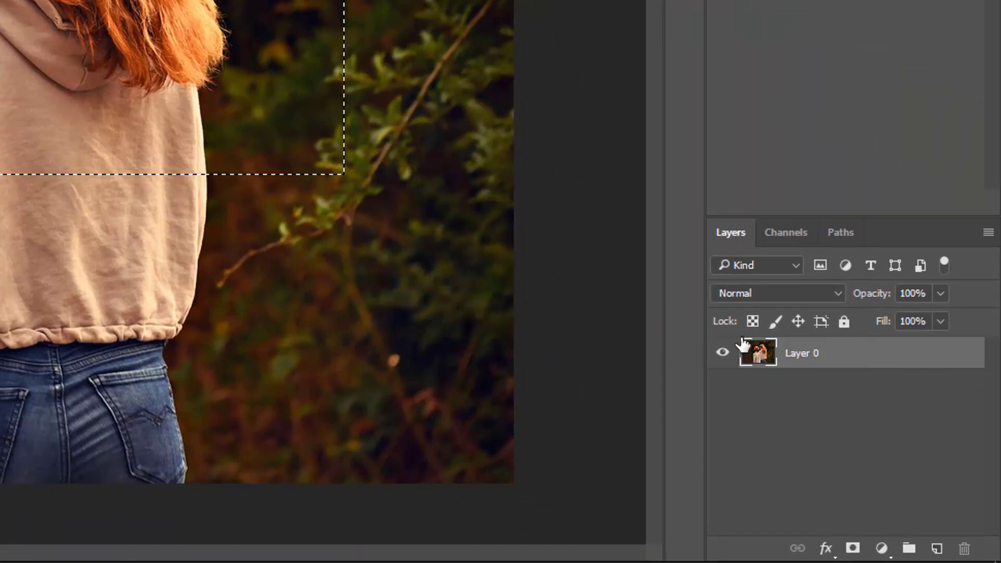
pyautogui.press('F7')
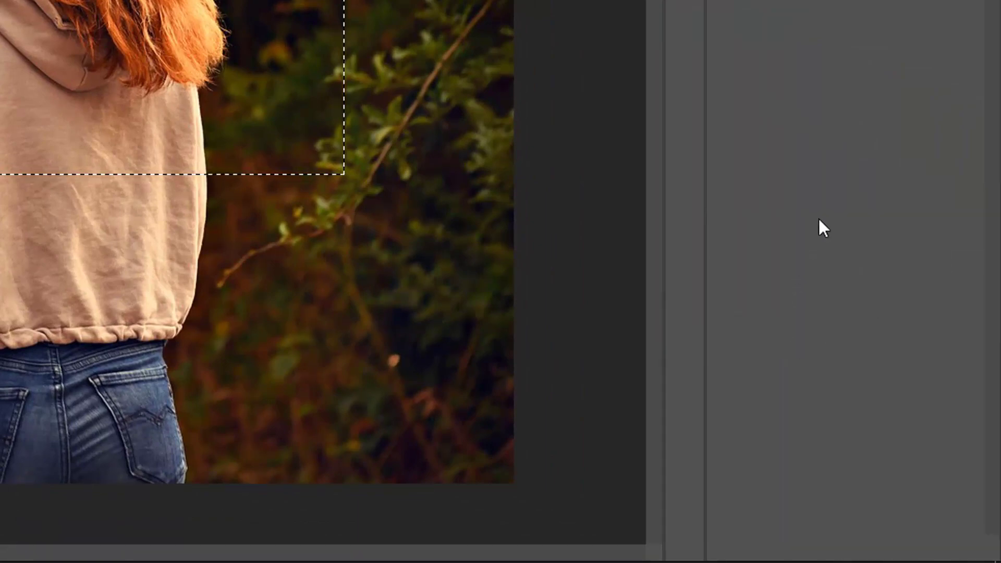
pyautogui.press('F7')
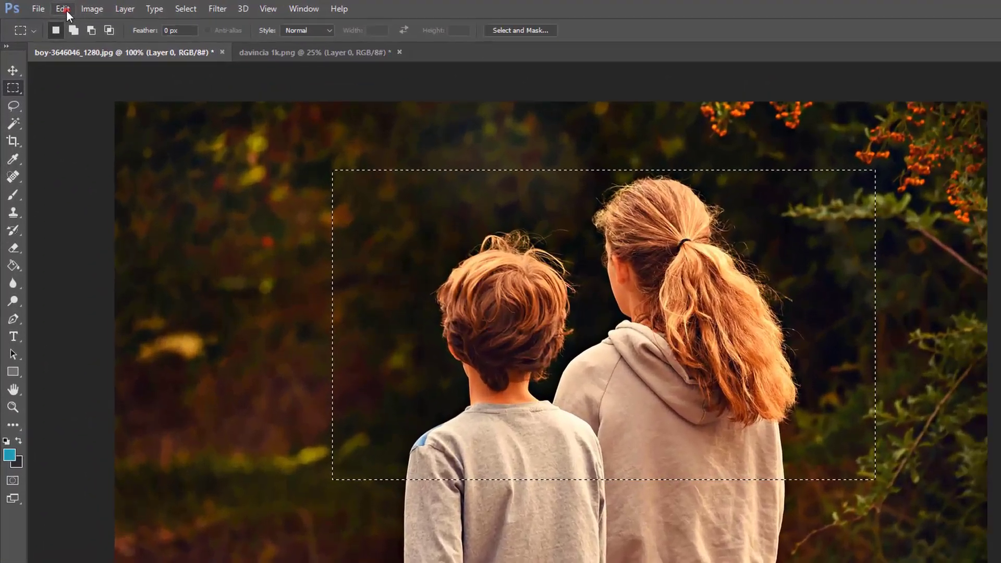
pyautogui.click(66, 10)
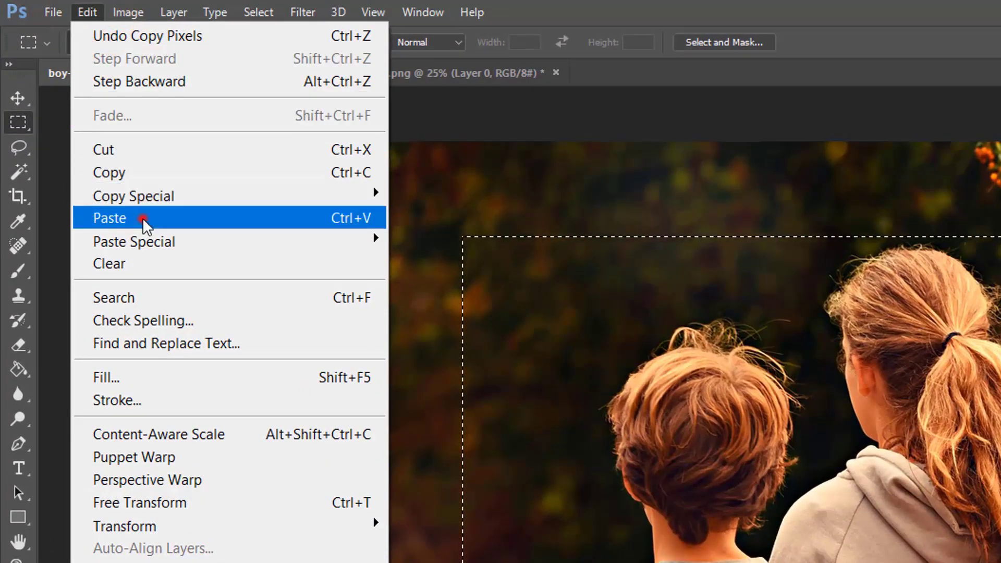
pyautogui.click(143, 219)
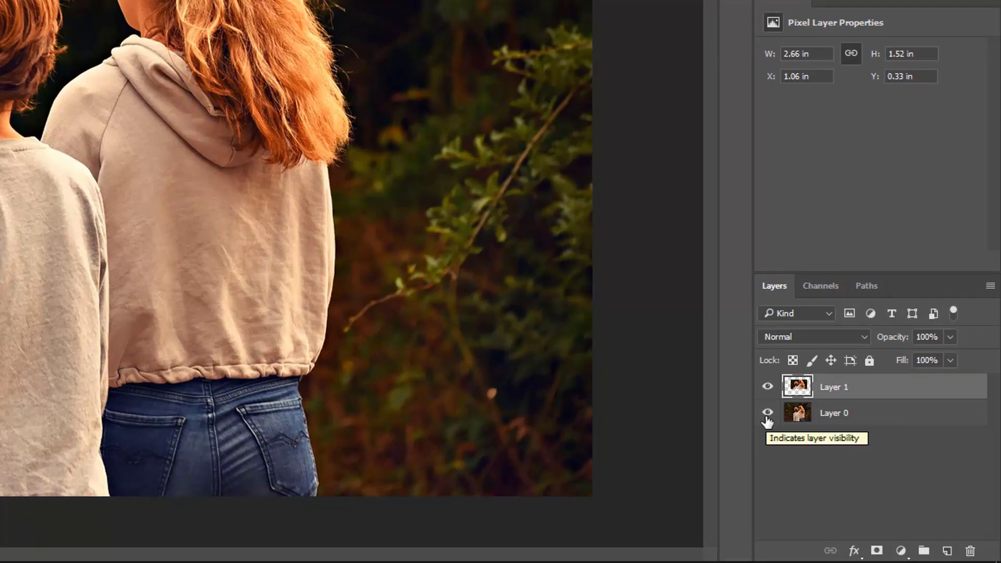
pyautogui.click(767, 416)
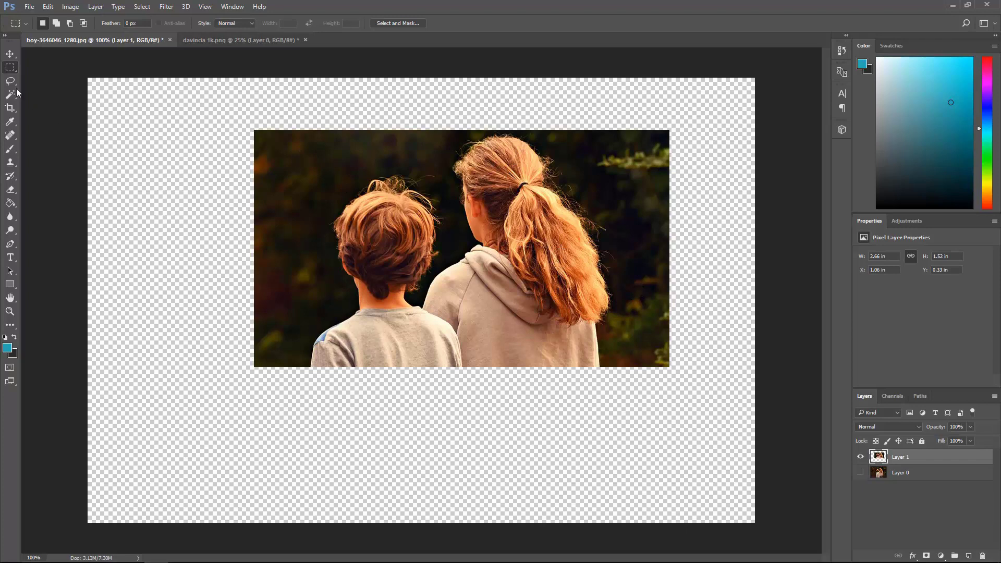
pyautogui.click(10, 54)
pyautogui.moveTo(490, 211); pyautogui.dragTo(475, 212)
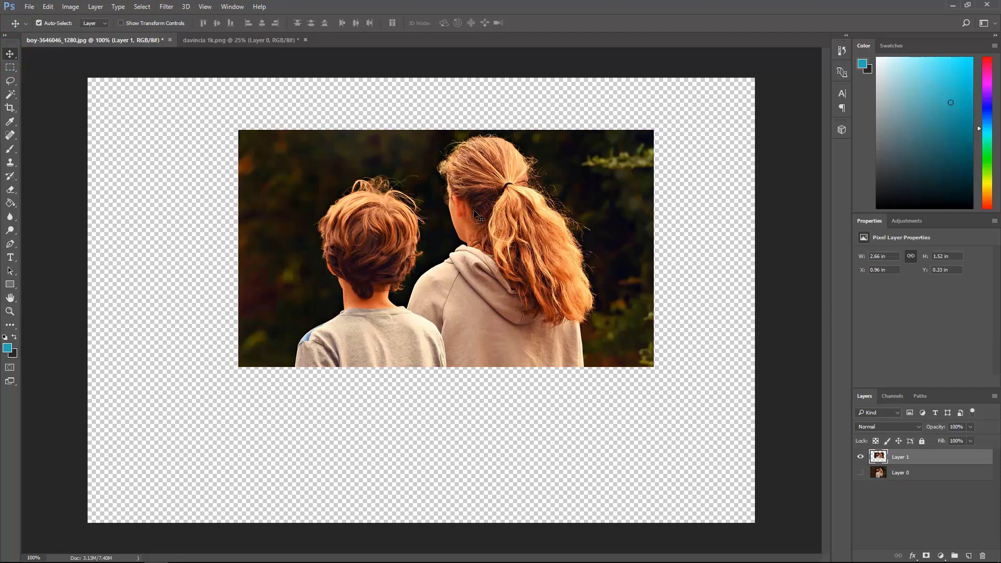
pyautogui.press('Delete')
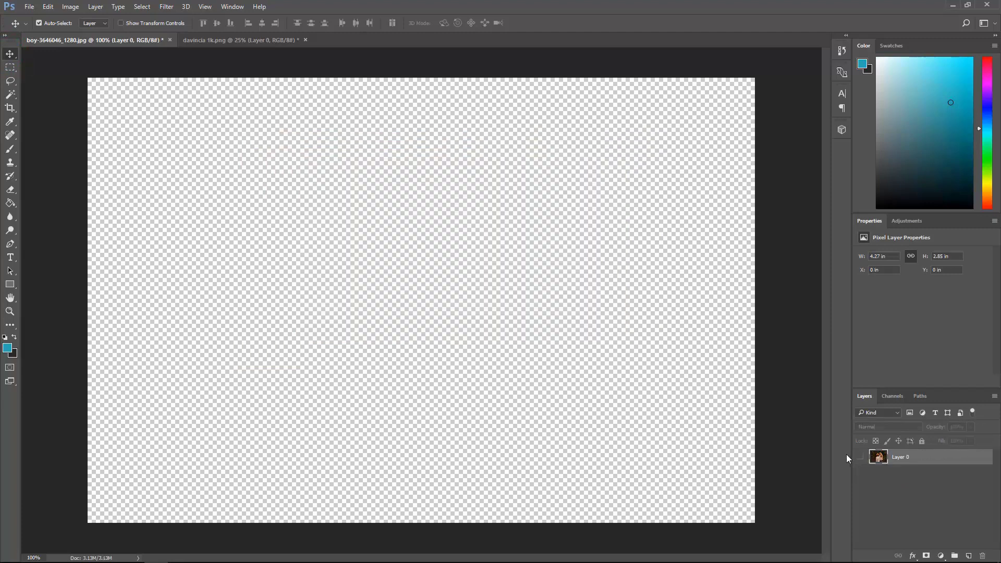
pyautogui.click(860, 457)
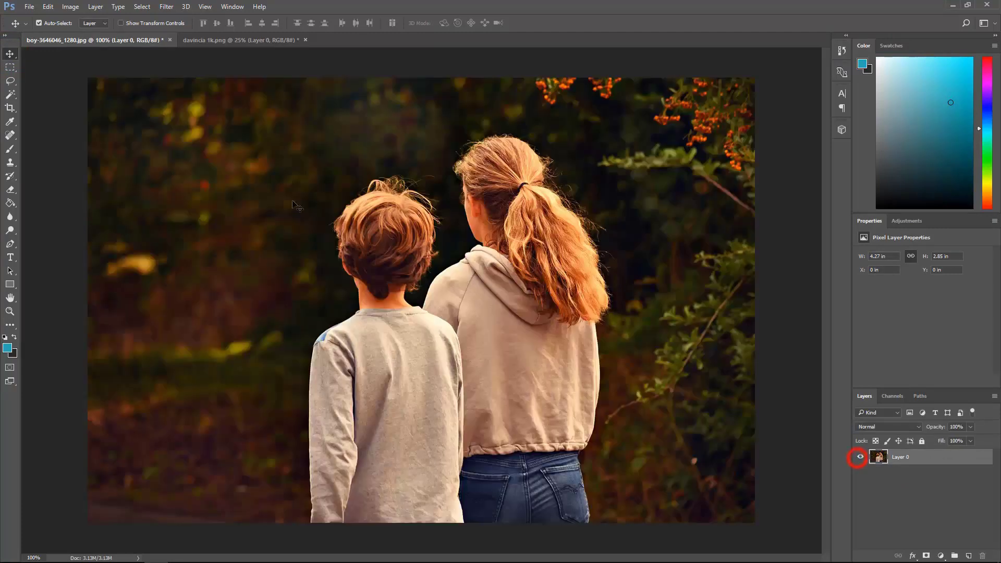
pyautogui.click(9, 68)
pyautogui.moveTo(192, 119)
pyautogui.mouseDown()
pyautogui.moveTo(706, 358)
pyautogui.moveTo(725, 358)
pyautogui.mouseUp()
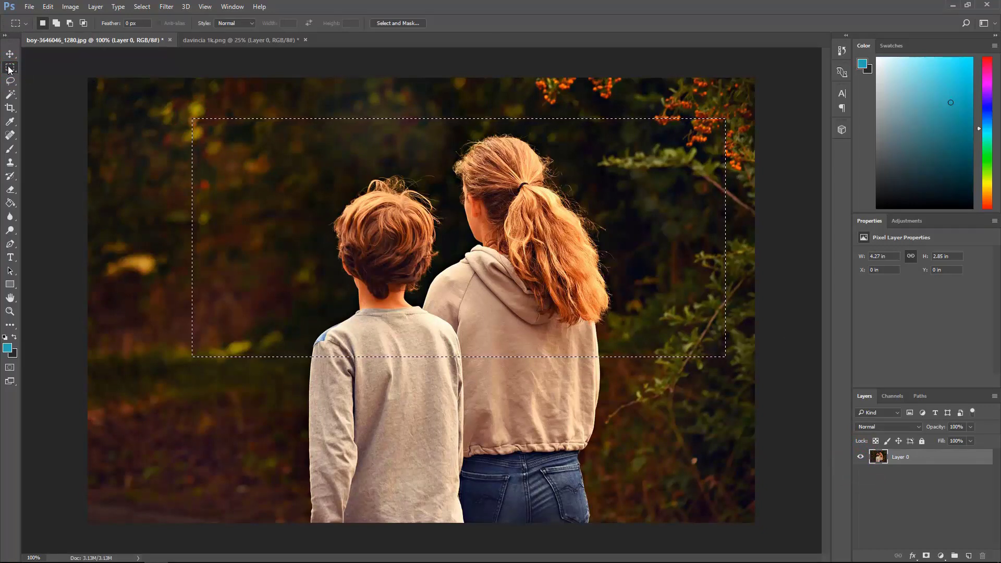
pyautogui.click(47, 7)
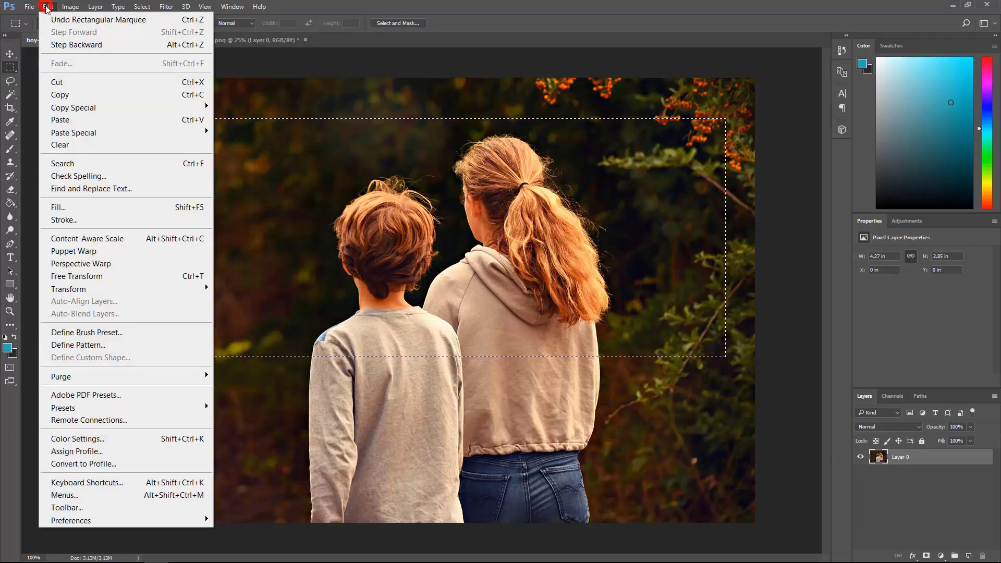
pyautogui.click(67, 83)
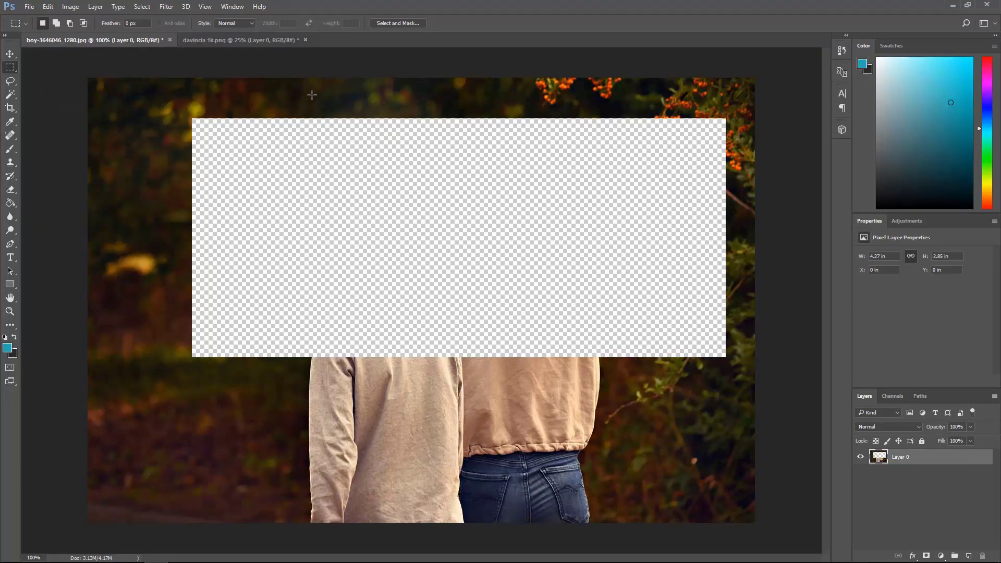
pyautogui.click(51, 5)
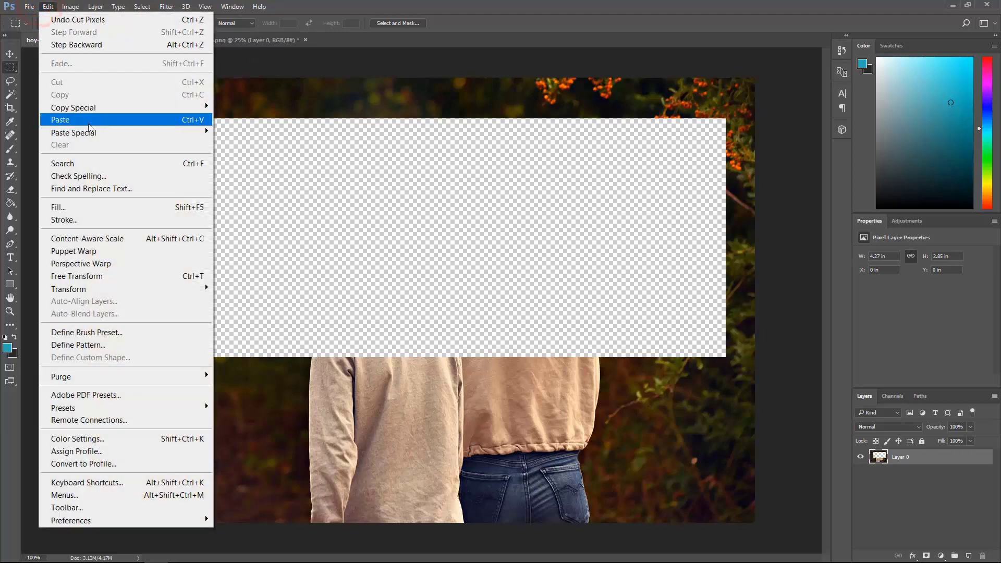
pyautogui.click(89, 122)
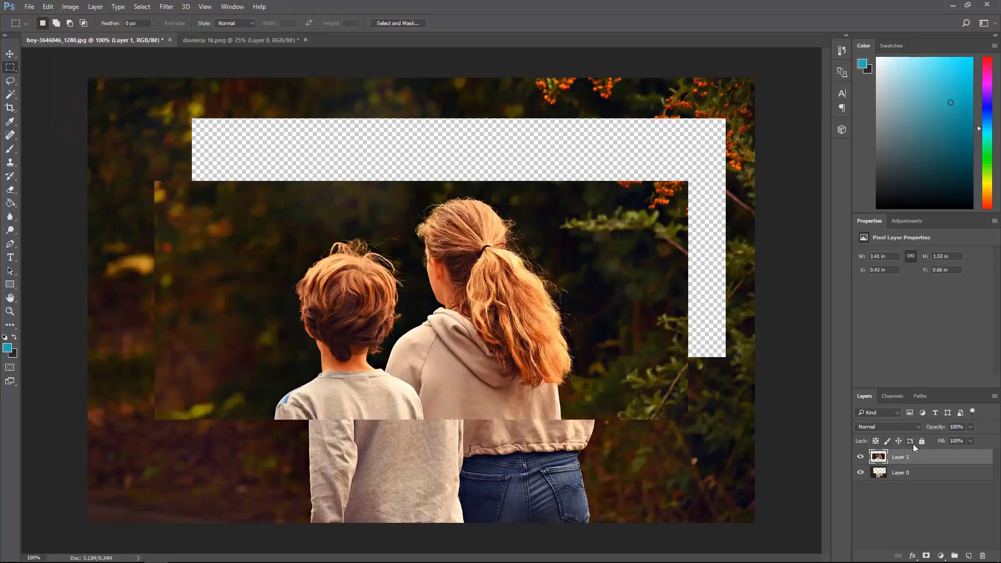
pyautogui.click(10, 54)
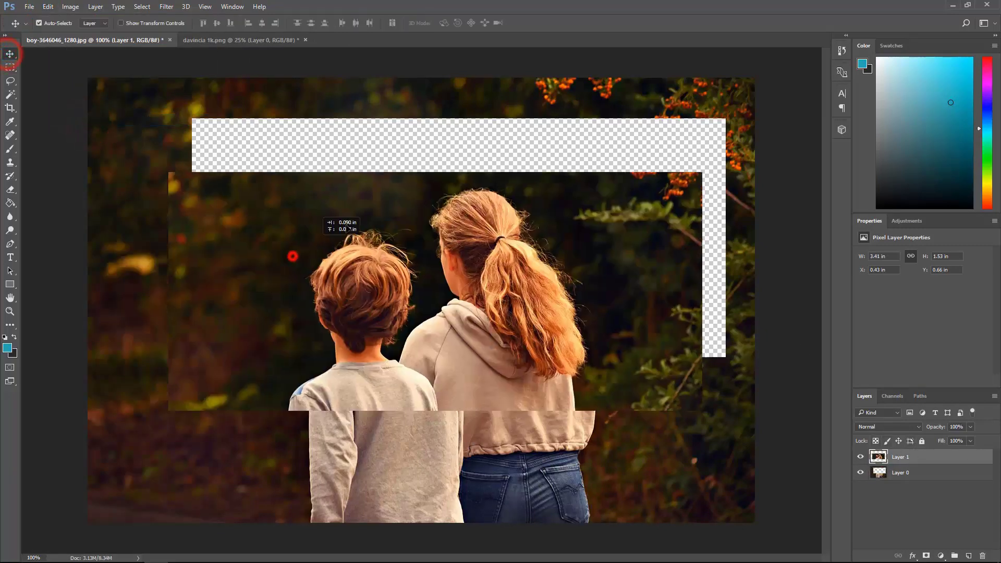
pyautogui.moveTo(290, 252); pyautogui.dragTo(490, 343)
pyautogui.click(158, 270)
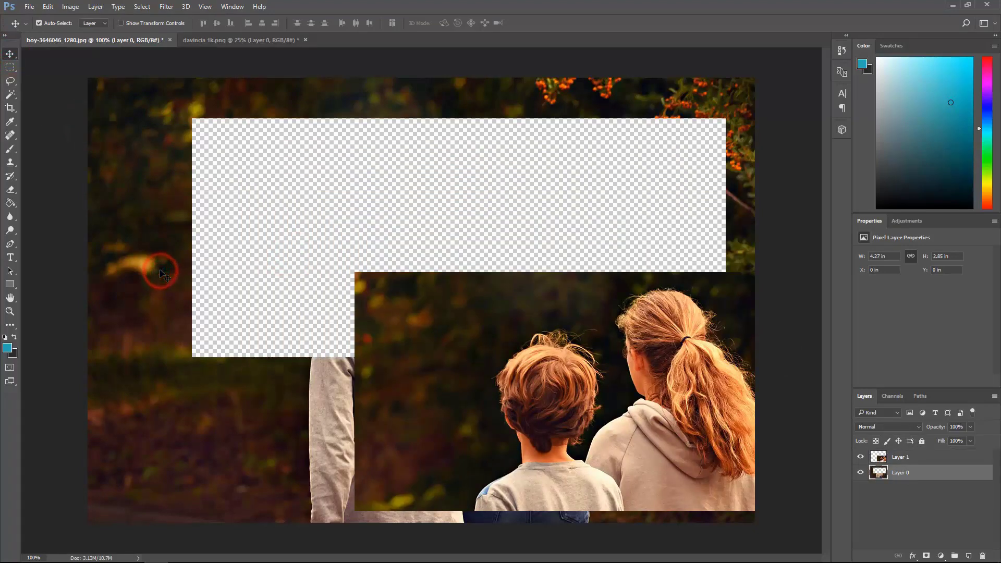
pyautogui.moveTo(453, 317); pyautogui.dragTo(286, 162)
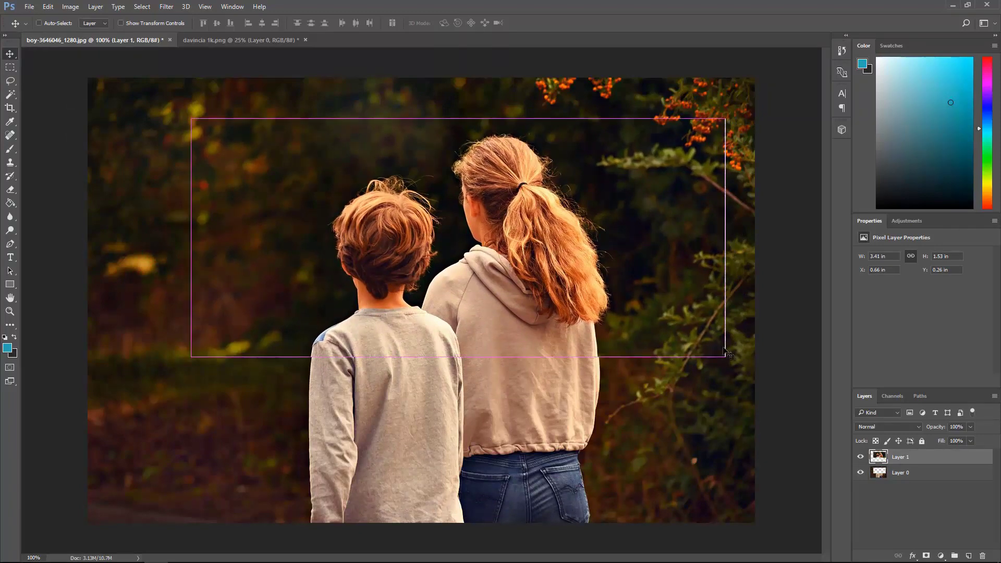
pyautogui.hotkey('ctrl', 'z')
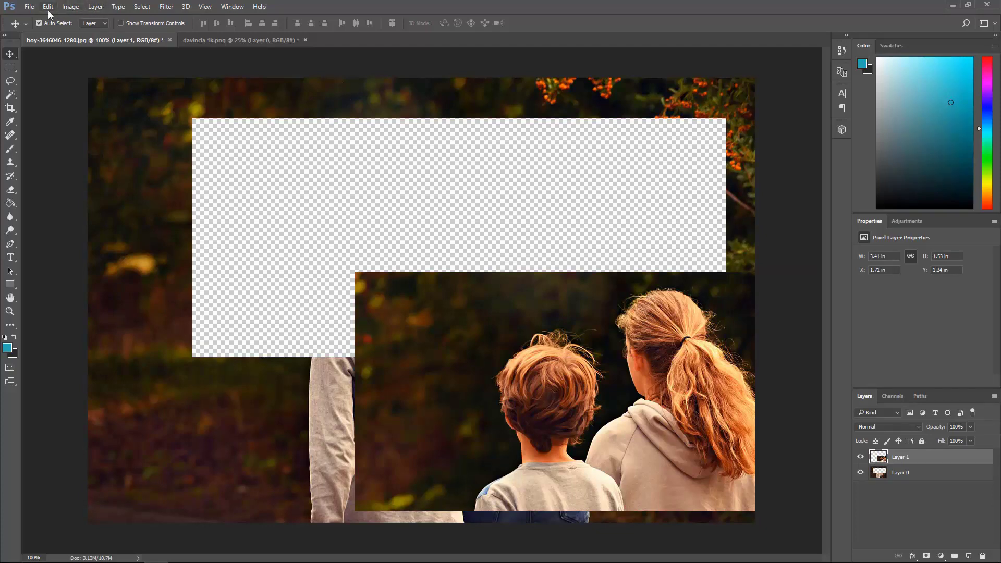
pyautogui.click(48, 8)
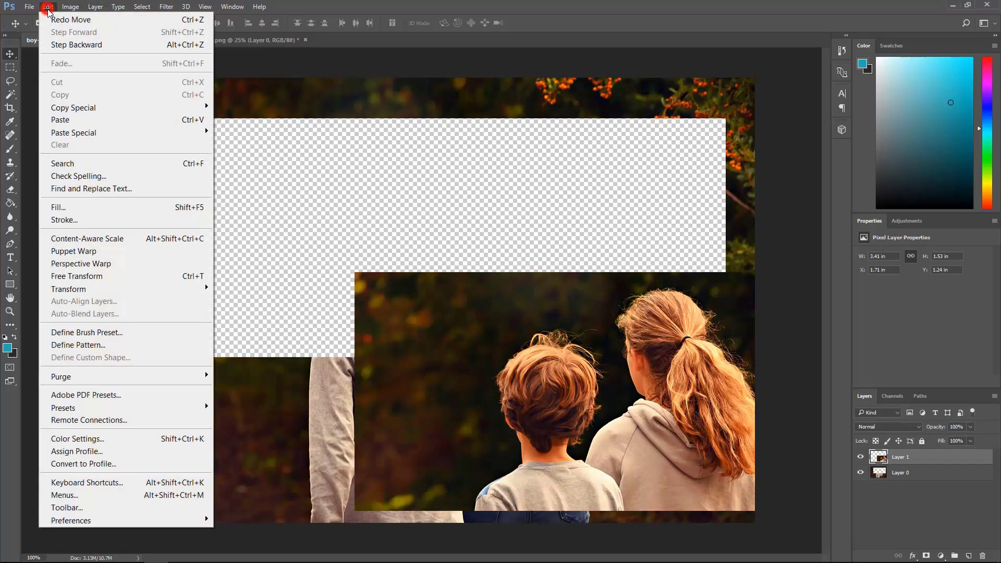
pyautogui.click(73, 44)
pyautogui.click(48, 7)
pyautogui.click(73, 45)
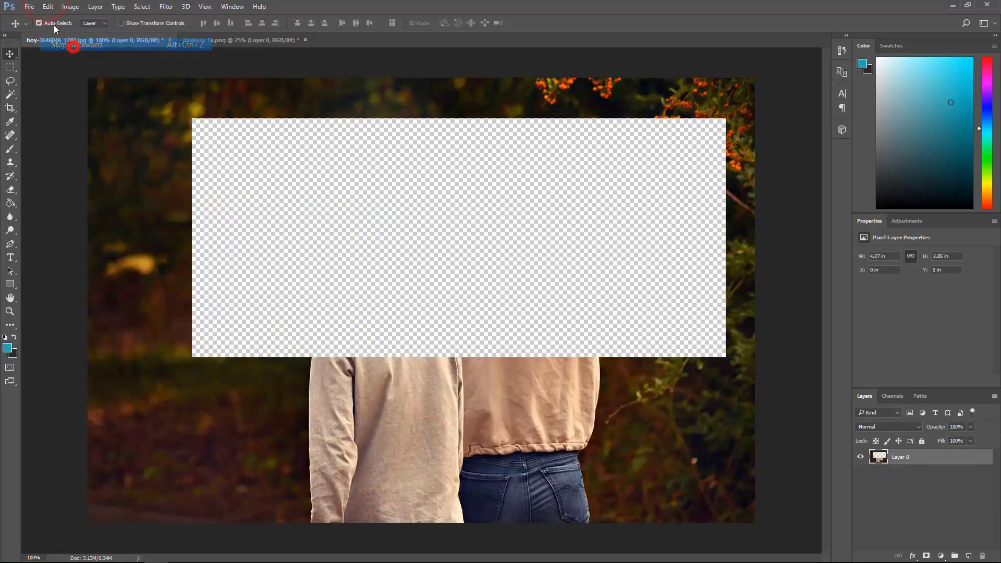
pyautogui.click(48, 6)
pyautogui.click(64, 44)
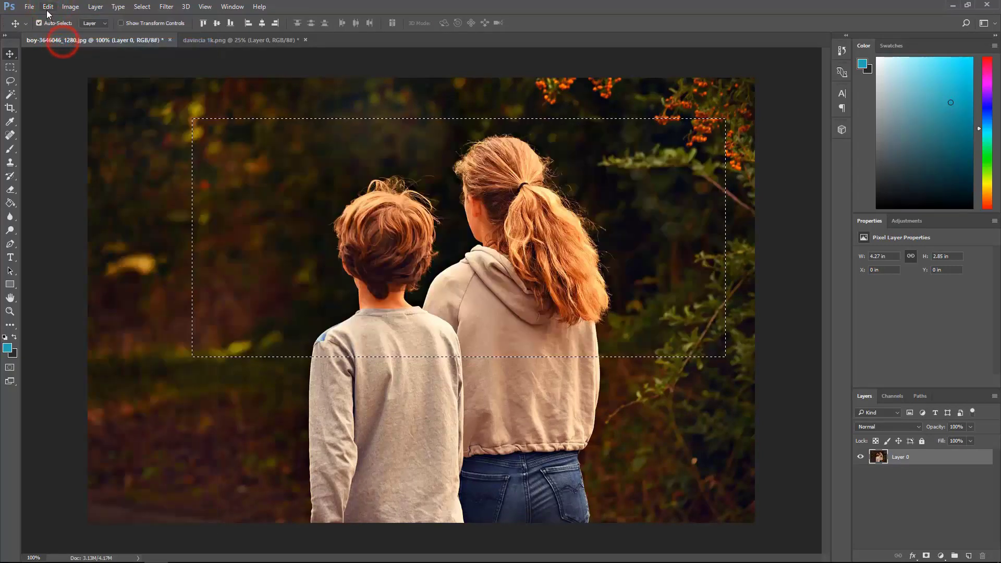
pyautogui.click(142, 6)
pyautogui.click(146, 30)
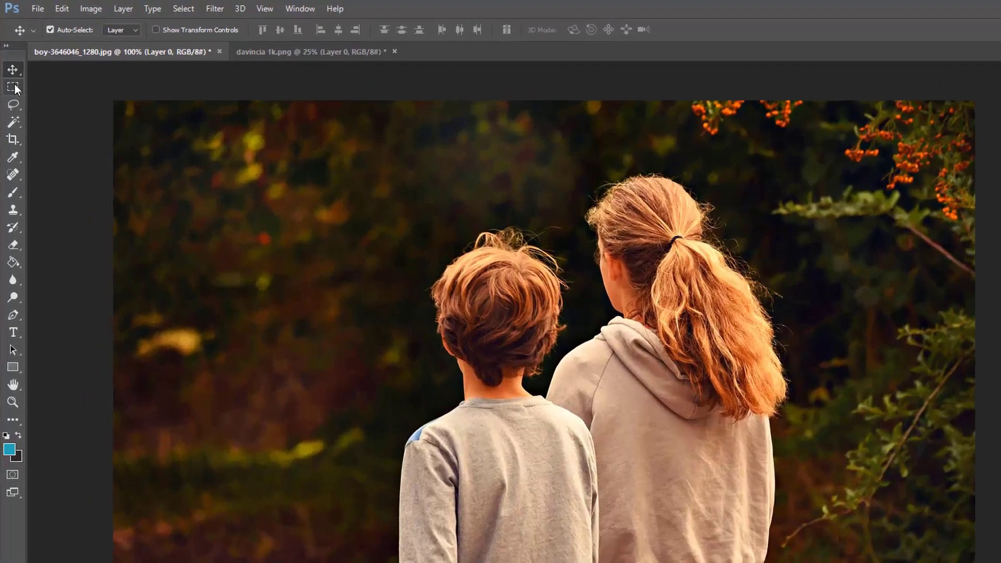
# With the Elliptical Marquee, circle both children and copy that round area
pyautogui.click(10, 67)
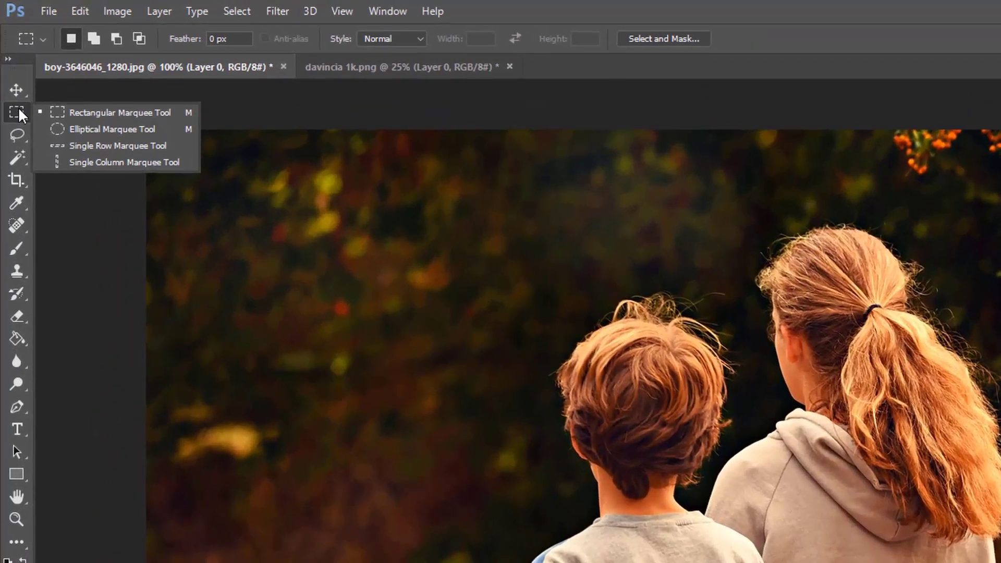
pyautogui.click(64, 129)
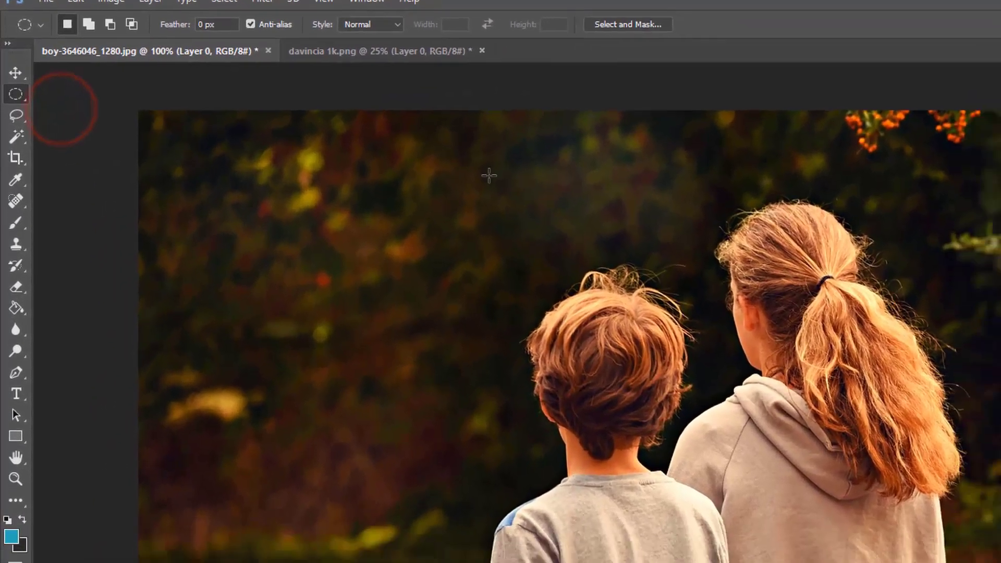
pyautogui.moveTo(513, 198); pyautogui.dragTo(788, 357)
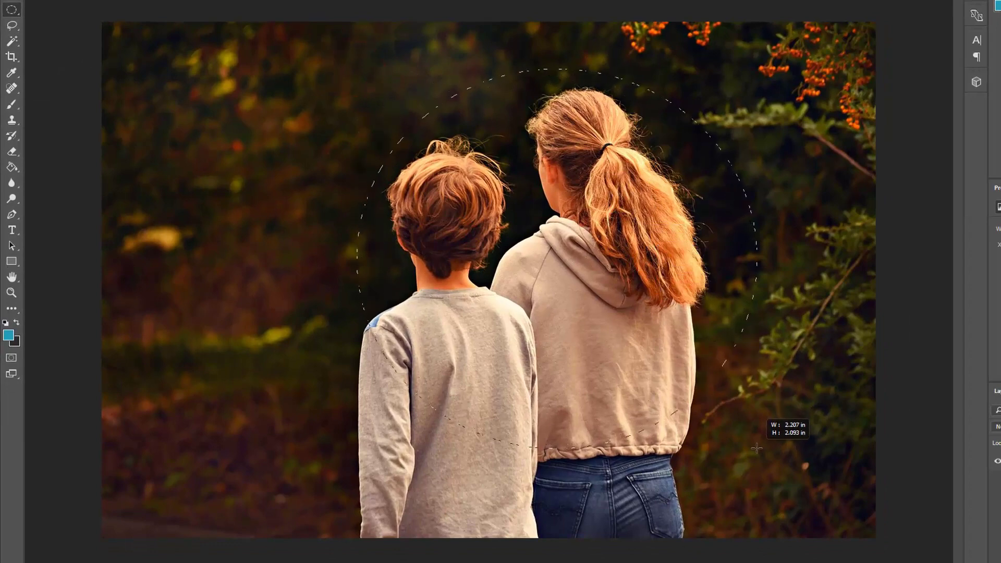
pyautogui.moveTo(567, 194); pyautogui.dragTo(782, 449)
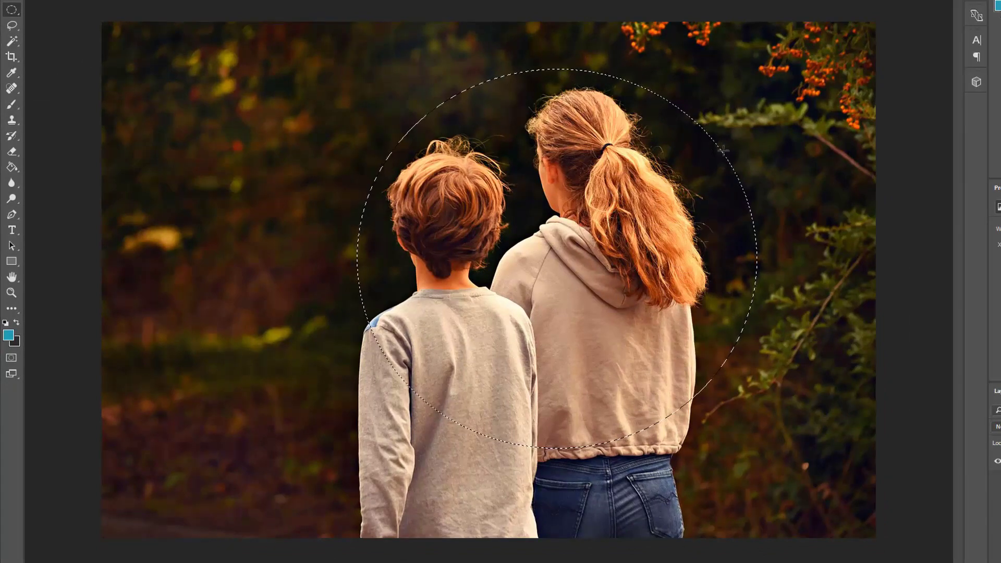
pyautogui.click(296, 51)
pyautogui.moveTo(294, 51); pyautogui.dragTo(759, 482)
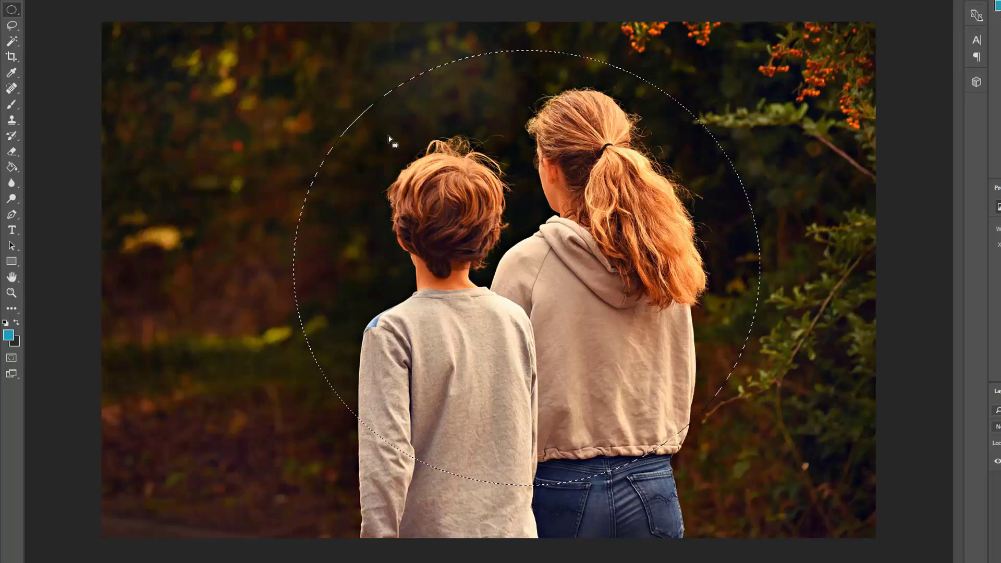
pyautogui.moveTo(329, 71); pyautogui.dragTo(717, 405)
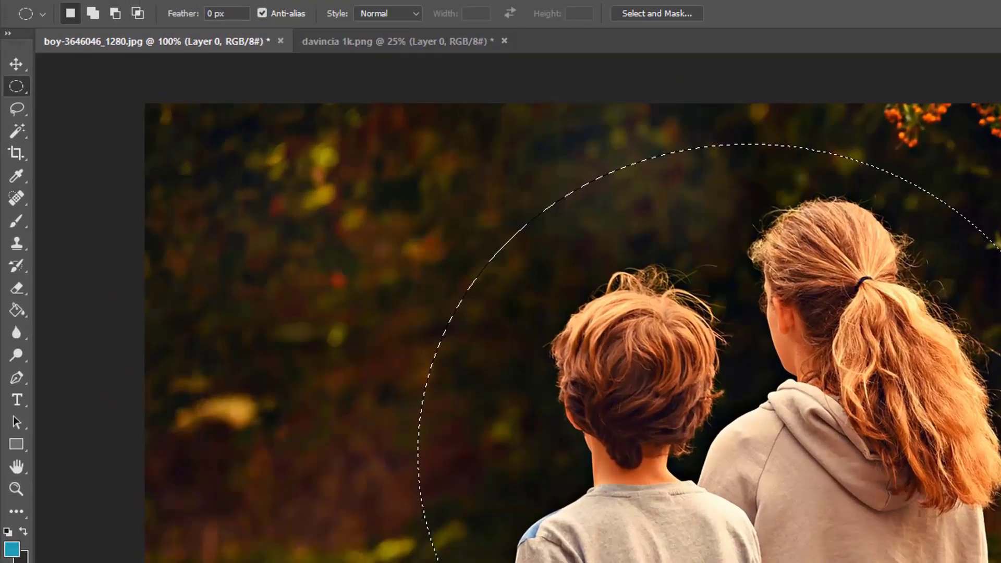
pyautogui.click(84, 4)
pyautogui.click(130, 139)
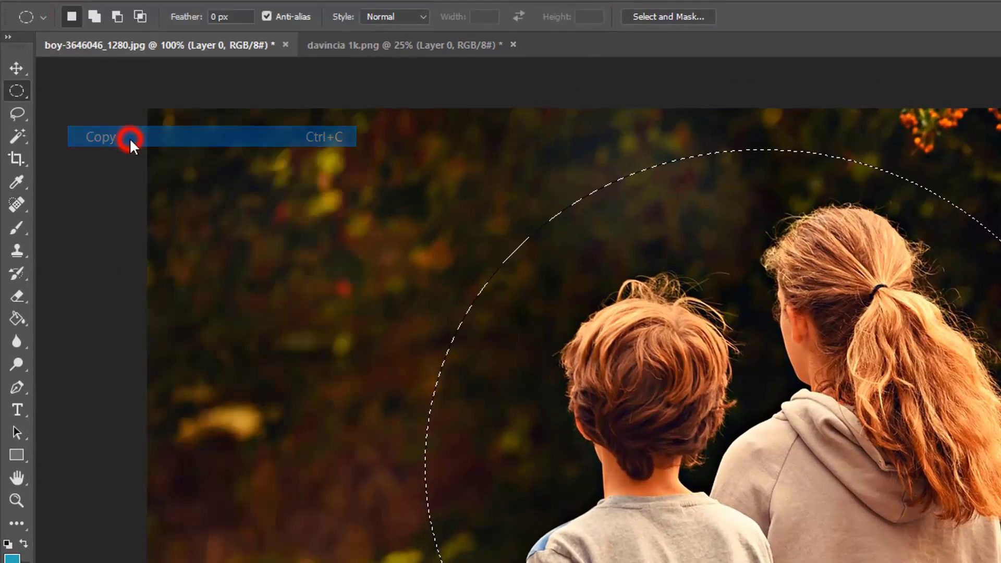
# Paste the circle as Layer 1, hide Layer 0, and nudge the cut-out slightly
pyautogui.click(83, 4)
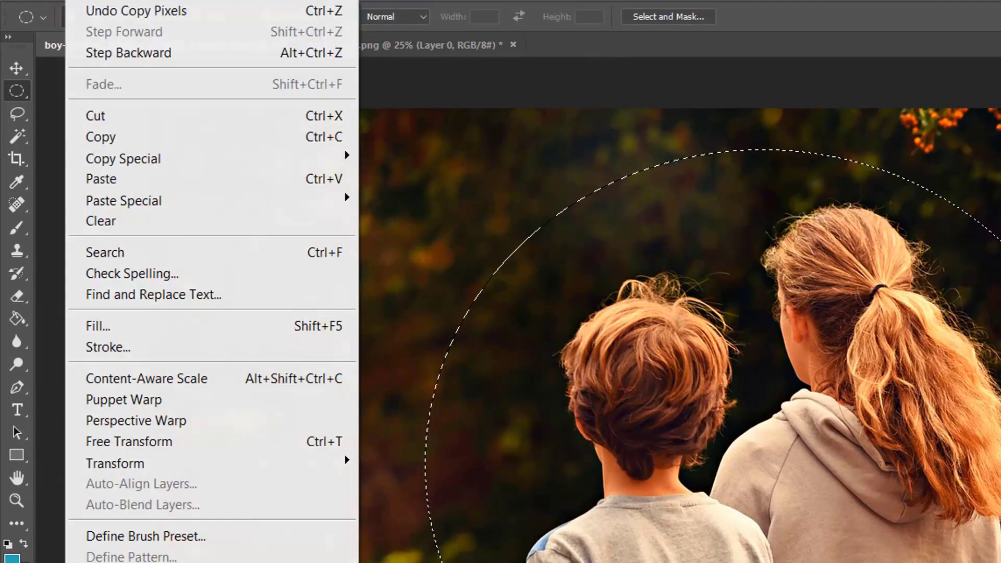
pyautogui.click(135, 177)
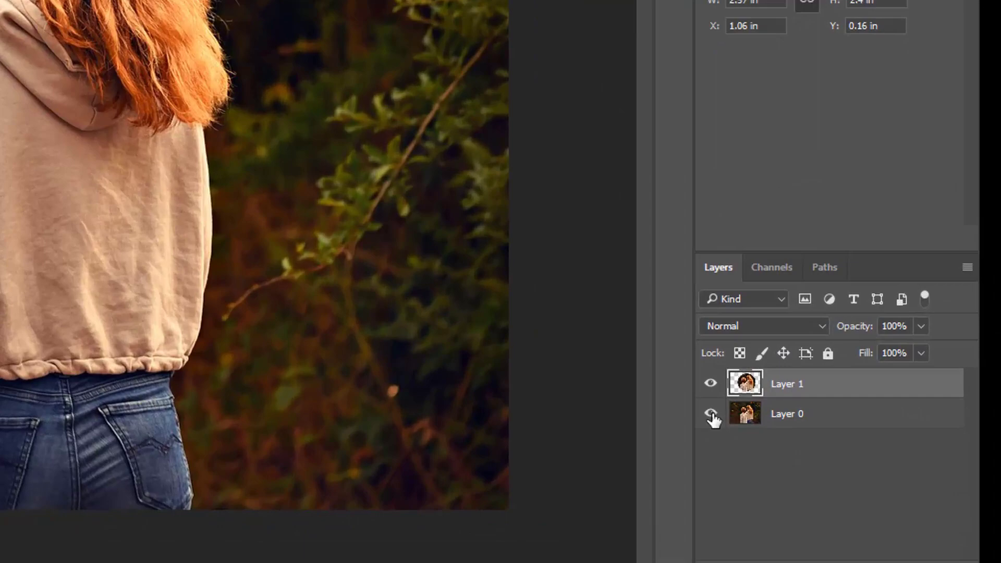
pyautogui.click(711, 415)
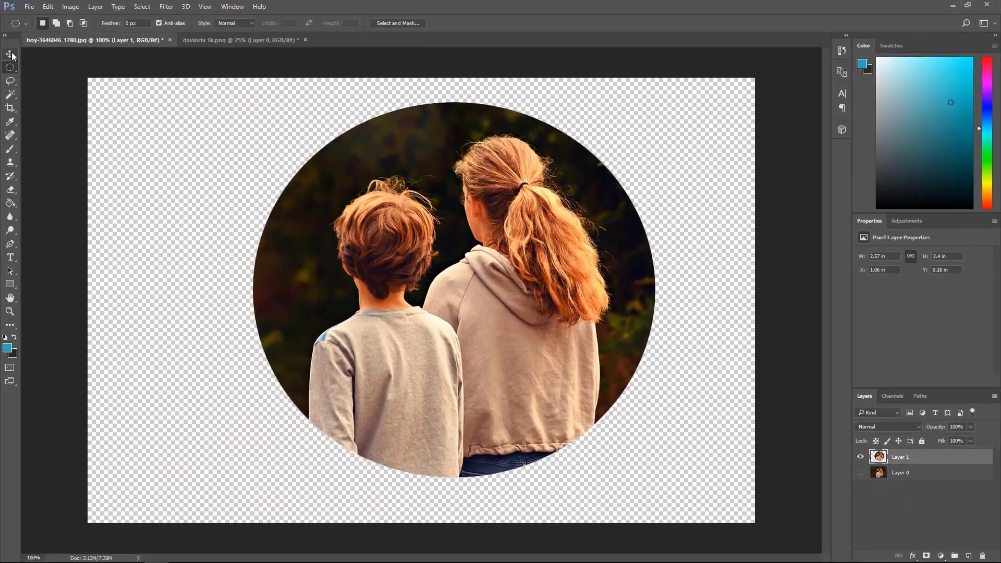
pyautogui.click(10, 54)
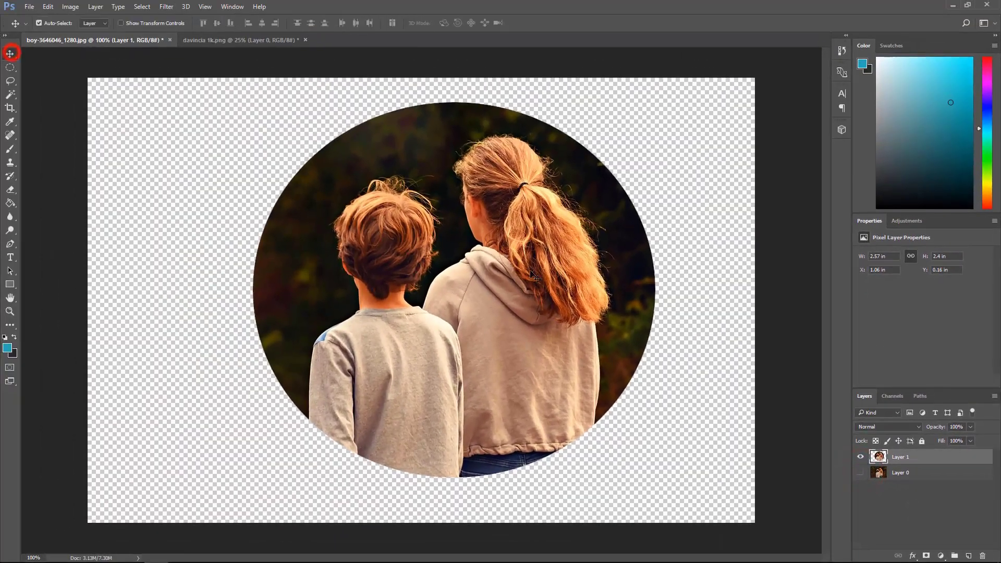
pyautogui.moveTo(485, 246)
pyautogui.mouseDown()
pyautogui.moveTo(521, 264)
pyautogui.moveTo(503, 258)
pyautogui.mouseUp()
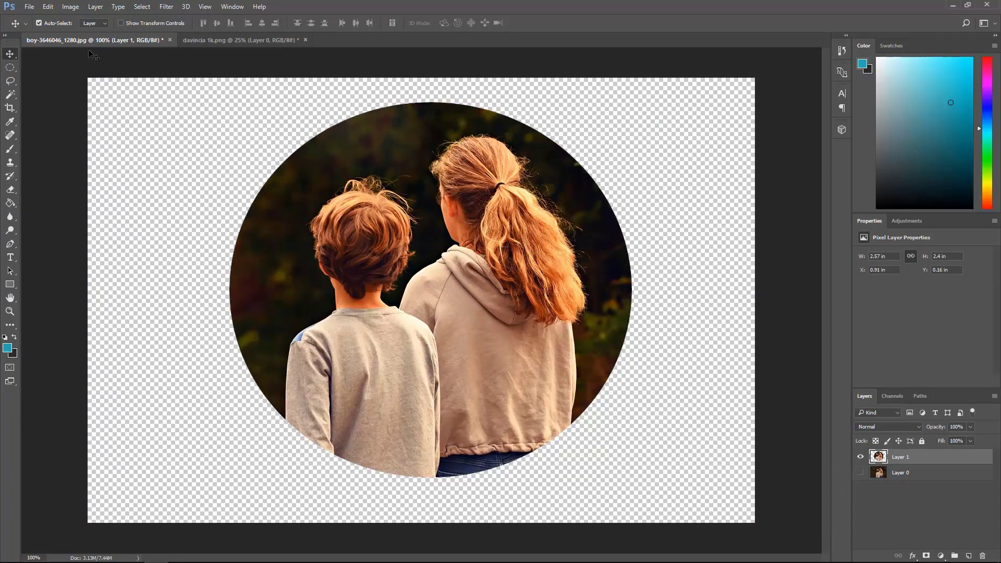
# Glance at the Anubis document, return, and step back to undo the pasted Layer 1
pyautogui.click(273, 42)
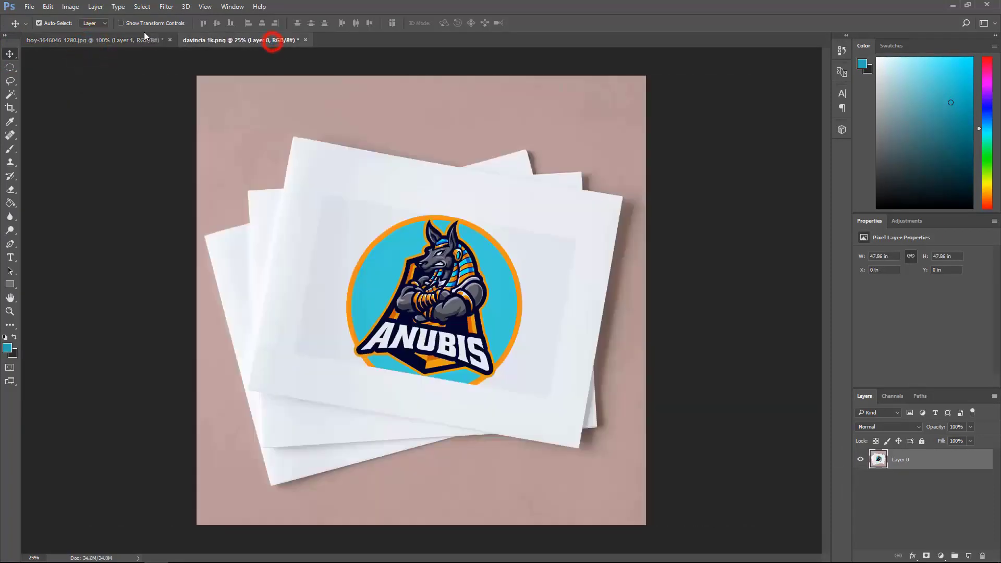
pyautogui.click(127, 39)
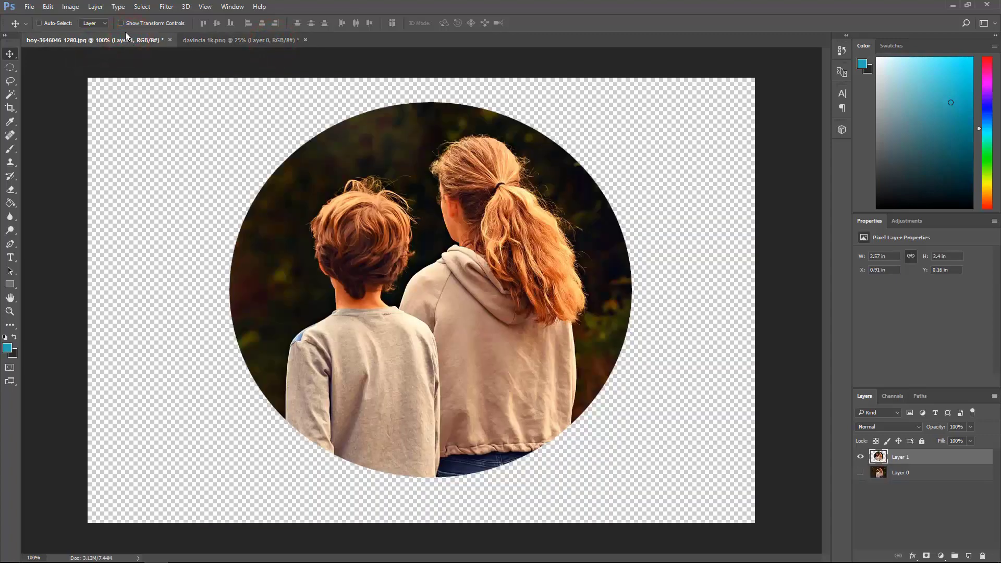
pyautogui.click(142, 7)
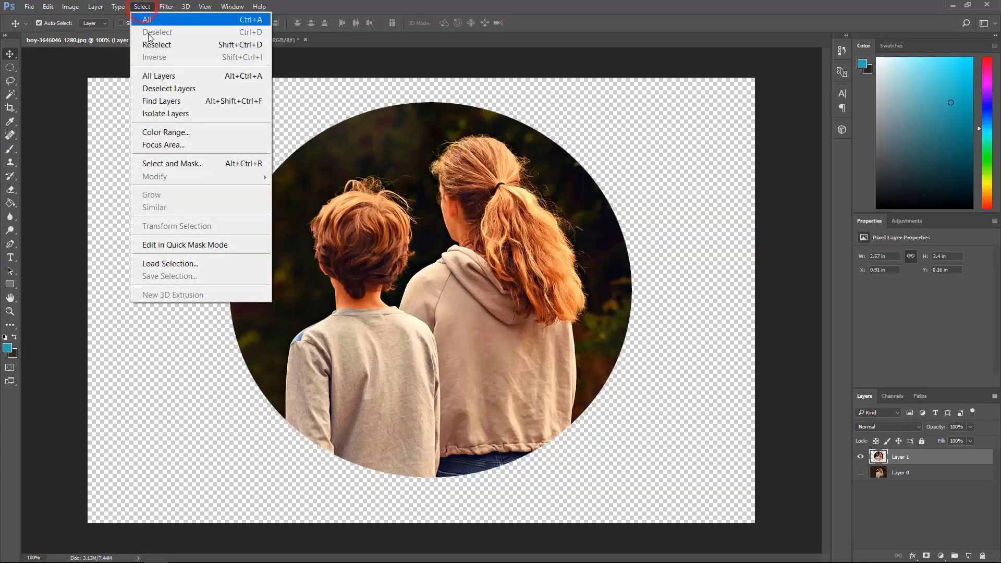
pyautogui.click(75, 64)
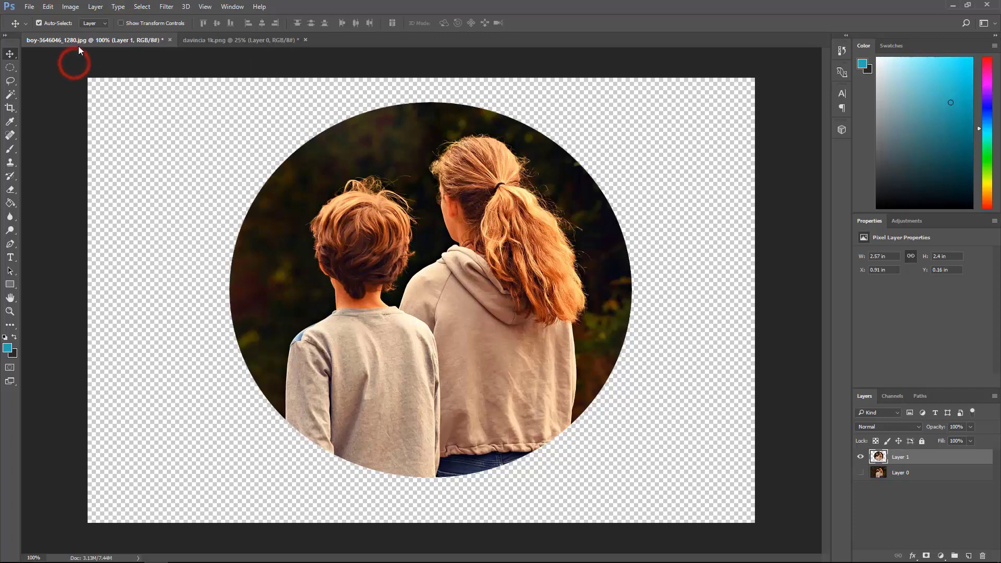
pyautogui.click(47, 6)
pyautogui.click(68, 44)
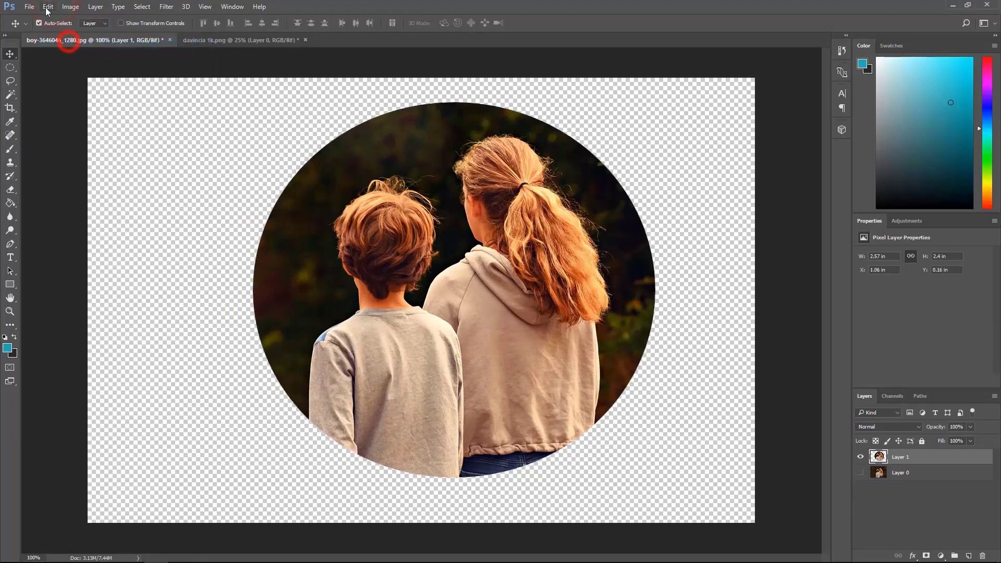
pyautogui.click(48, 6)
pyautogui.click(61, 45)
pyautogui.click(48, 6)
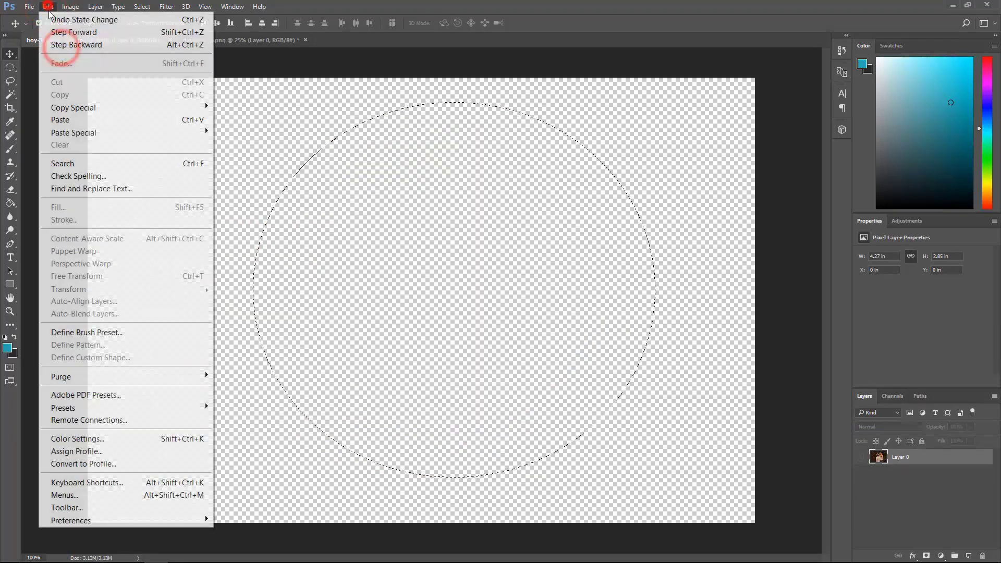
pyautogui.click(63, 45)
# Step back further to clear the circular and rectangular selections, then show Layer 0
pyautogui.click(48, 7)
pyautogui.click(63, 45)
pyautogui.click(47, 7)
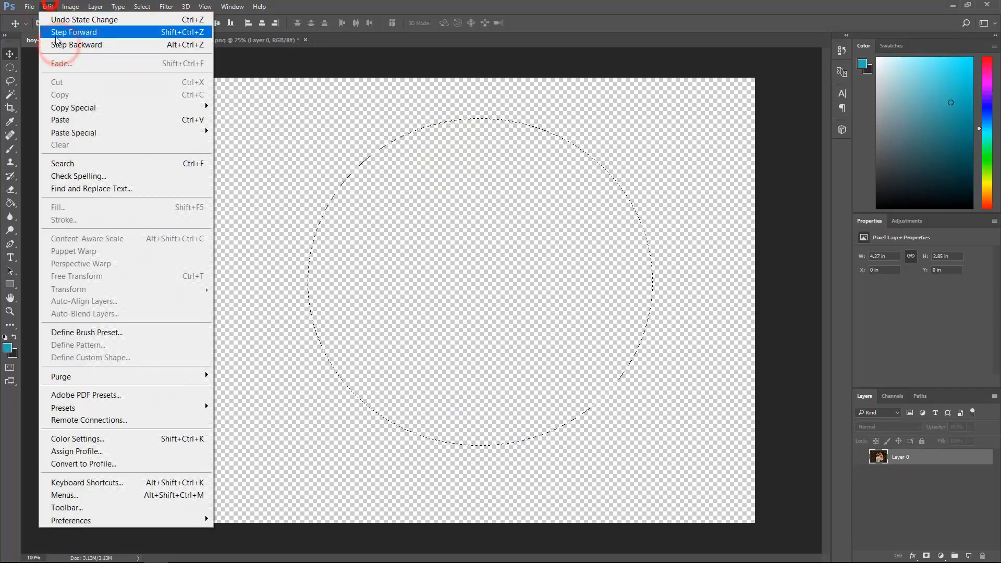
pyautogui.click(59, 44)
pyautogui.click(47, 6)
pyautogui.click(58, 45)
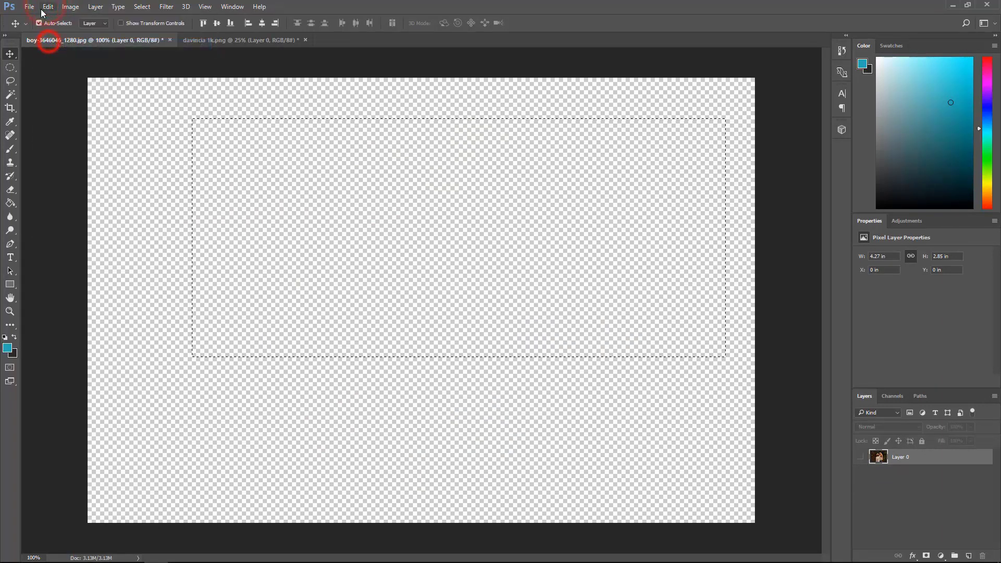
pyautogui.click(48, 6)
pyautogui.click(59, 45)
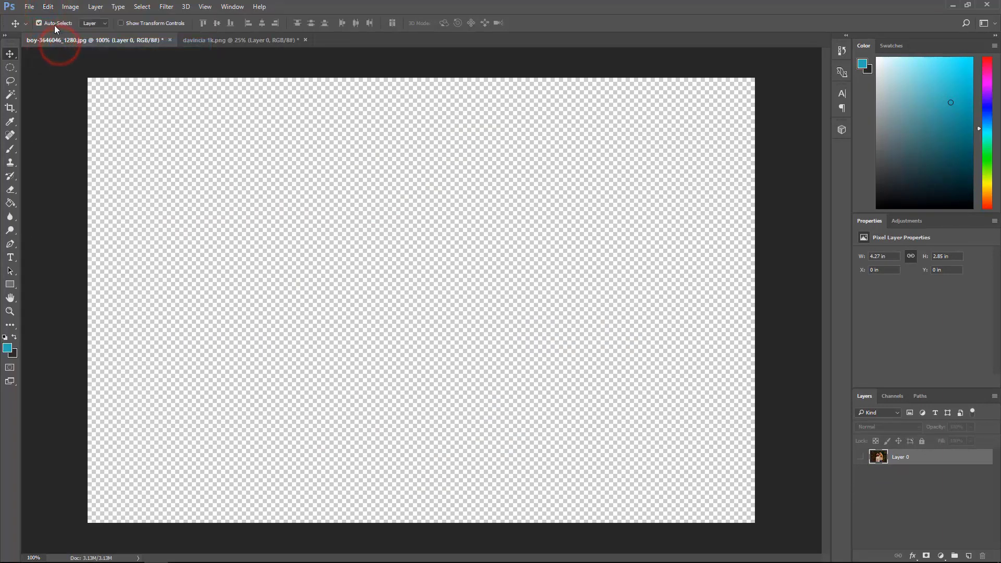
pyautogui.click(858, 456)
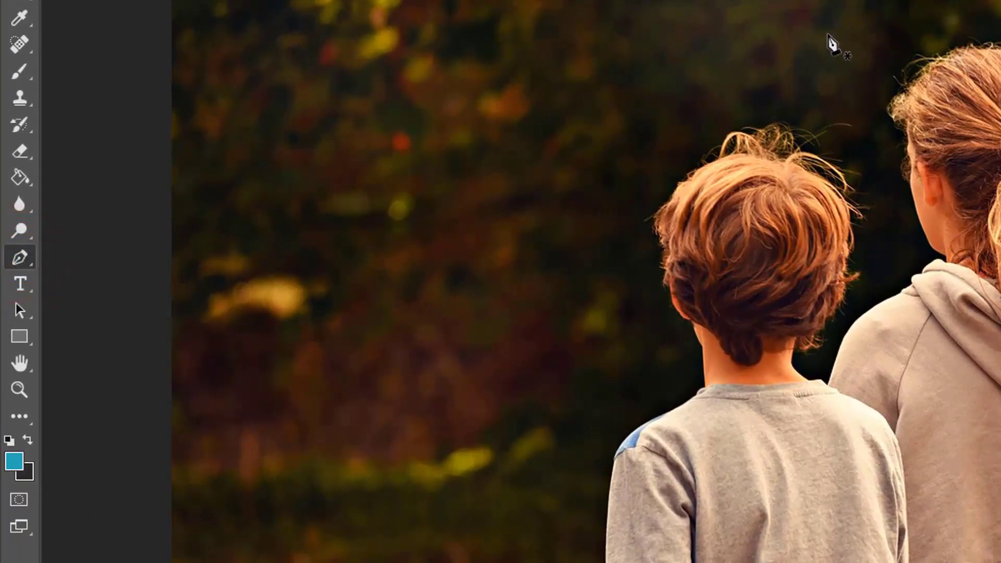
# Start a Pen path above the children, running down the left side and across their backs
pyautogui.click(828, 32)
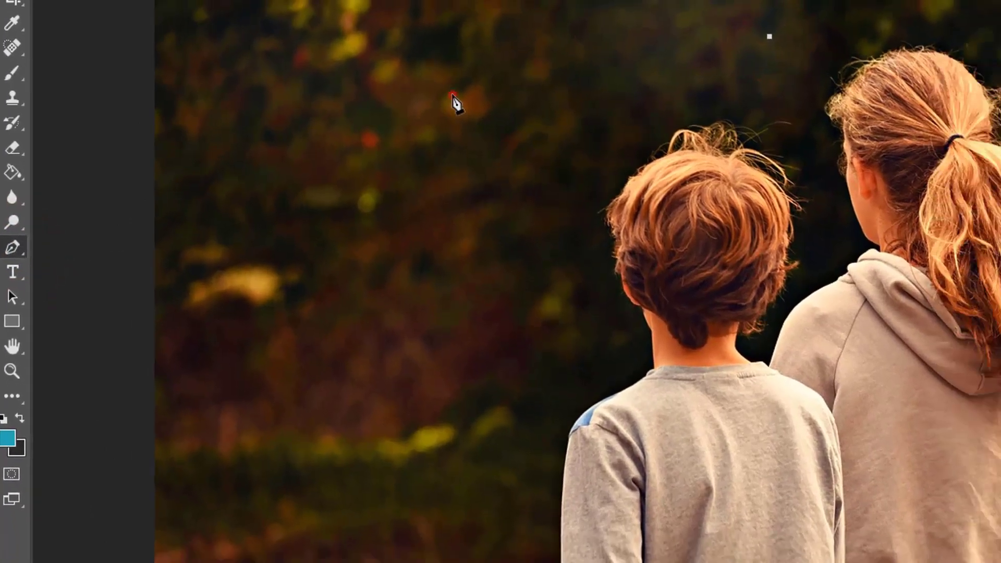
pyautogui.click(451, 95)
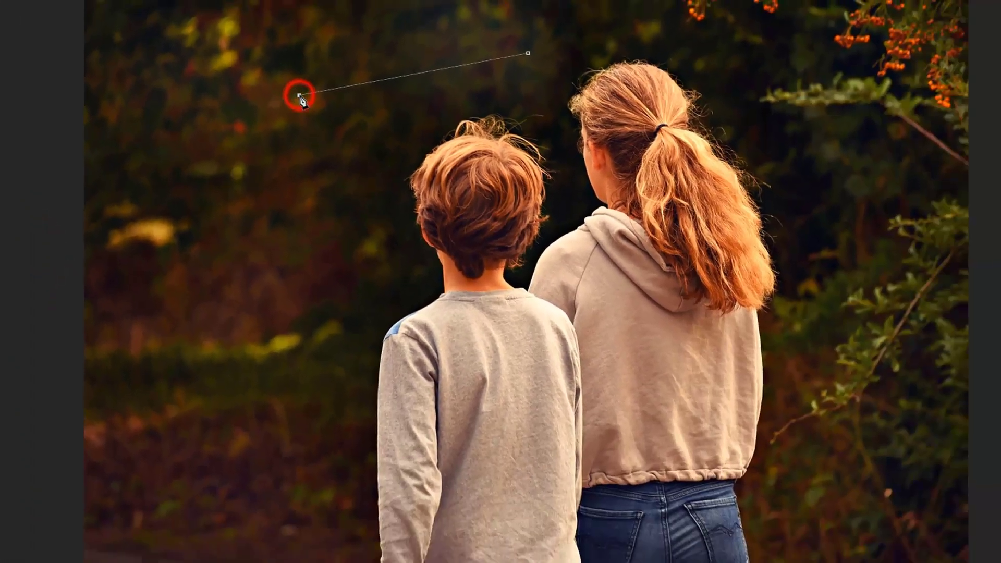
pyautogui.click(319, 197)
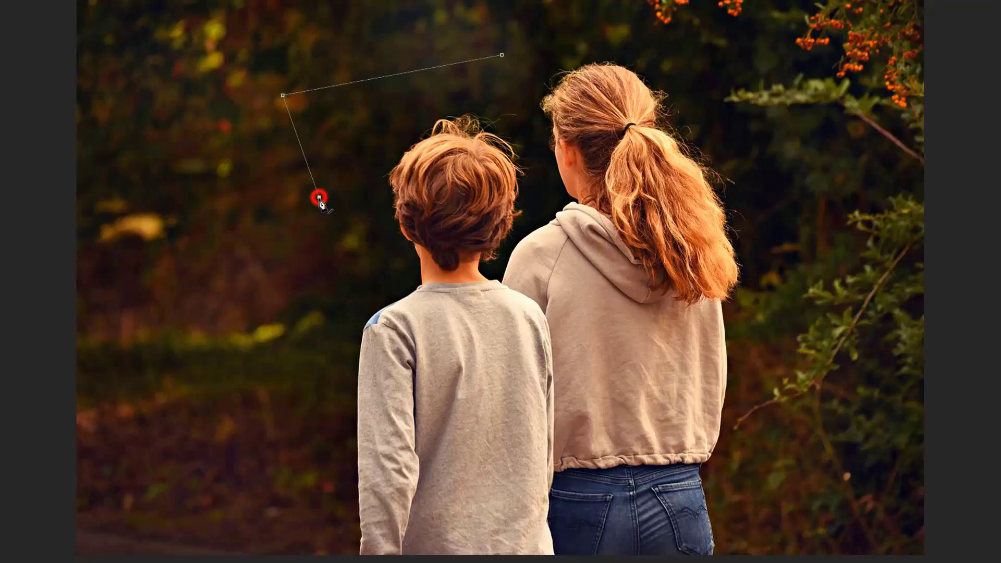
pyautogui.click(277, 313)
pyautogui.click(311, 402)
pyautogui.click(442, 376)
pyautogui.click(460, 462)
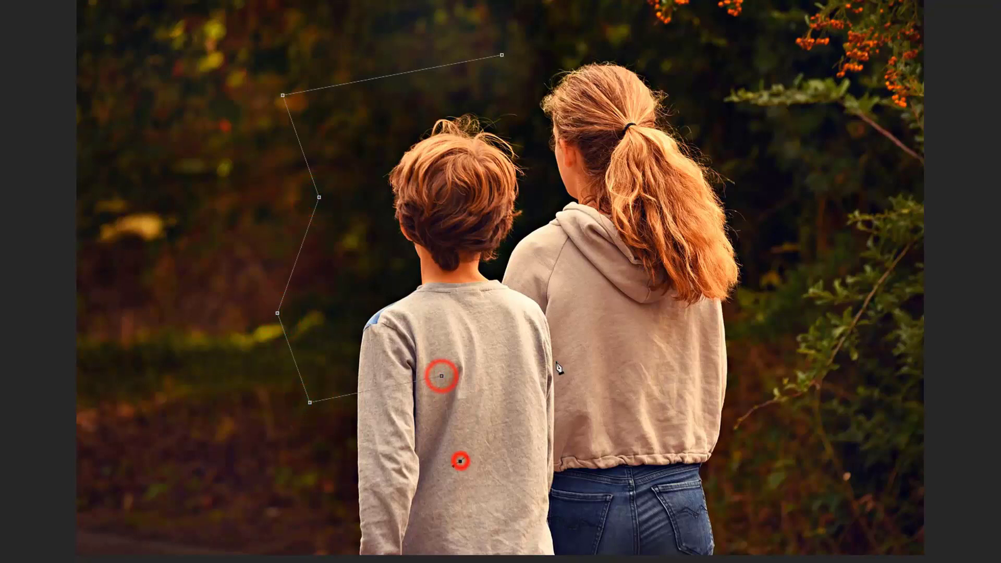
# Continue the path up the right side, curve it over the girl's head, and close it
pyautogui.click(556, 362)
pyautogui.click(594, 458)
pyautogui.click(675, 331)
pyautogui.click(794, 306)
pyautogui.click(763, 240)
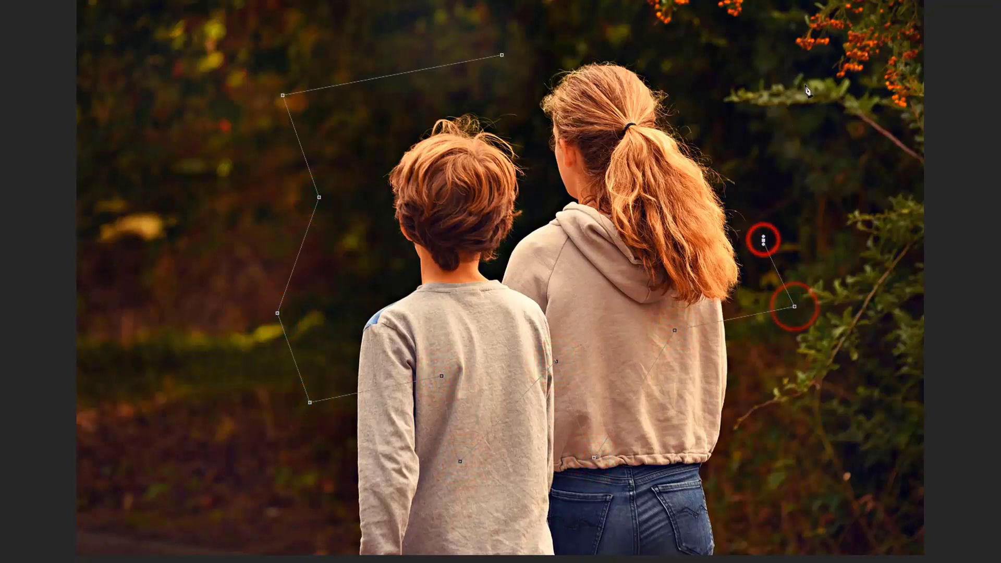
pyautogui.click(811, 78)
pyautogui.moveTo(733, 48); pyautogui.dragTo(574, 75)
pyautogui.moveTo(594, 37); pyautogui.dragTo(599, 18)
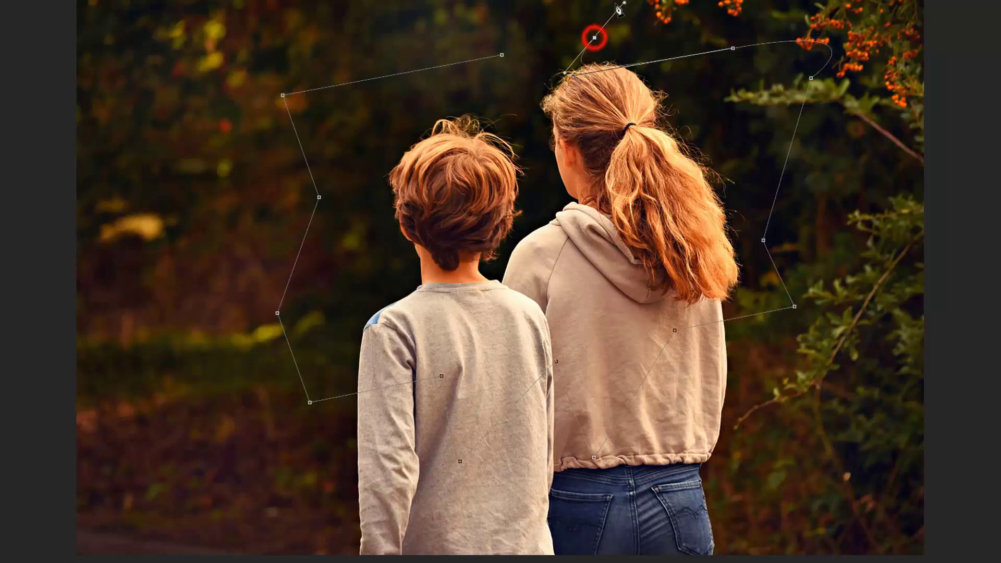
pyautogui.click(501, 55)
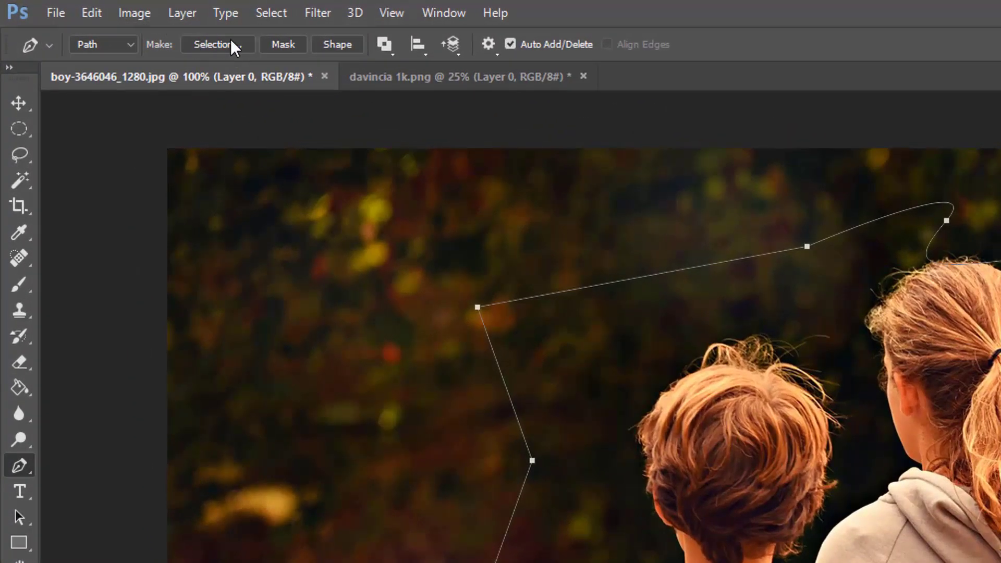
# Convert the path to a selection, copy and paste it as Layer 1, and hide Layer 0
pyautogui.click(227, 42)
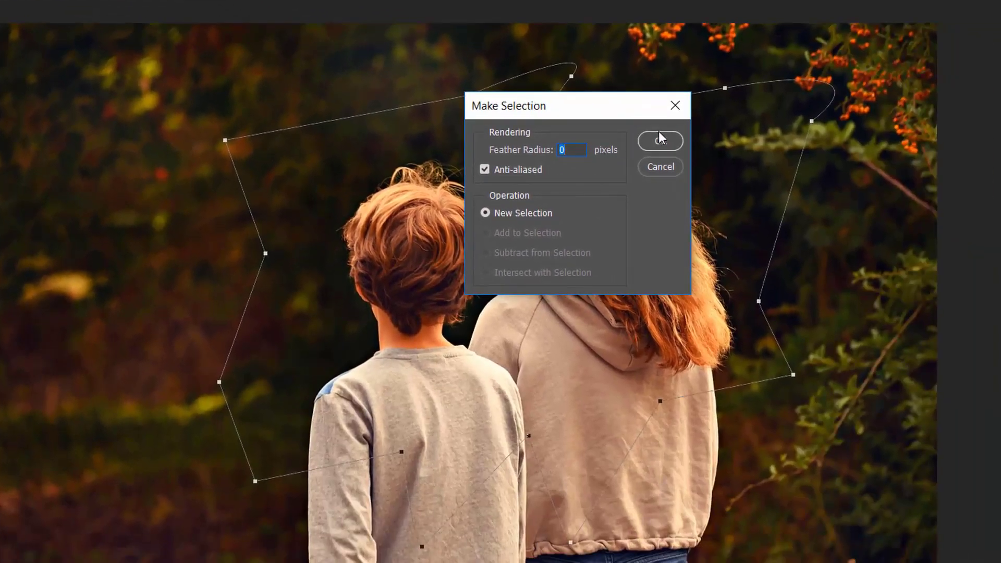
pyautogui.click(662, 141)
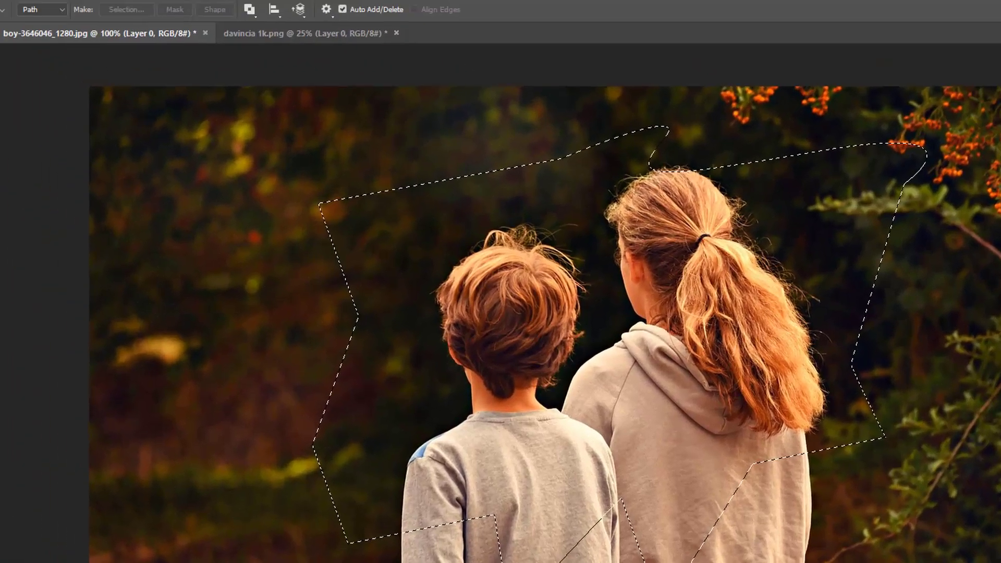
pyautogui.click(68, 9)
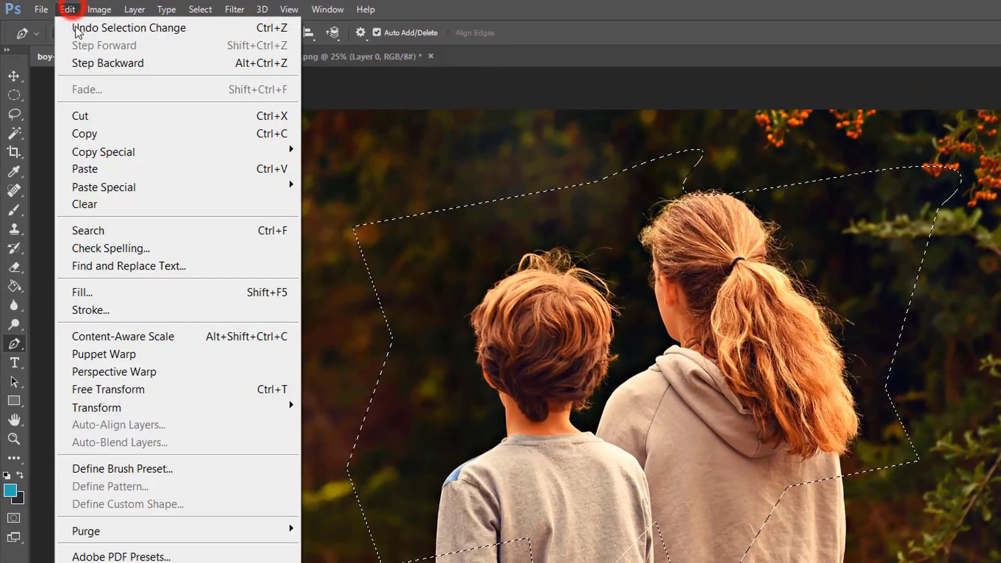
pyautogui.click(121, 132)
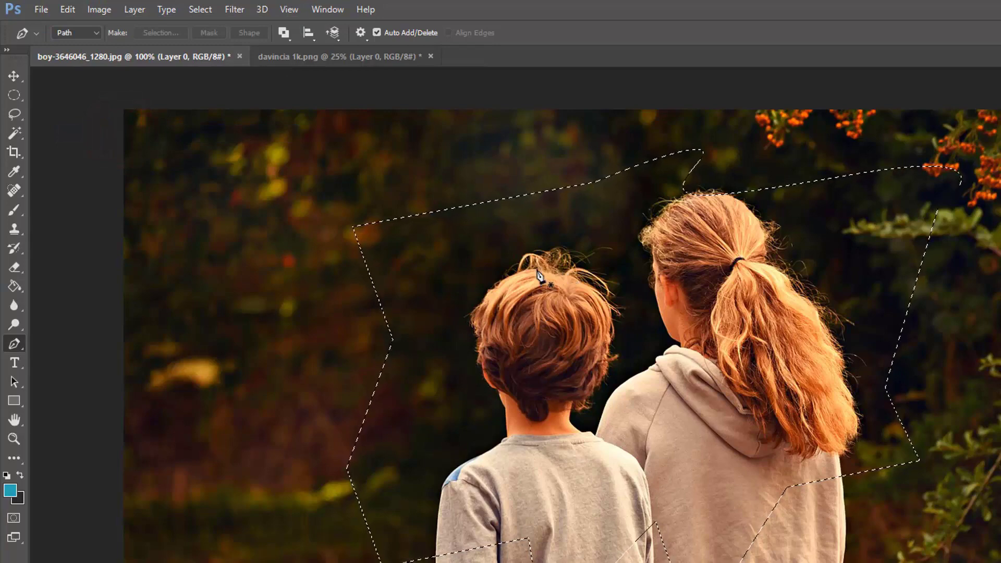
pyautogui.click(66, 9)
pyautogui.click(104, 169)
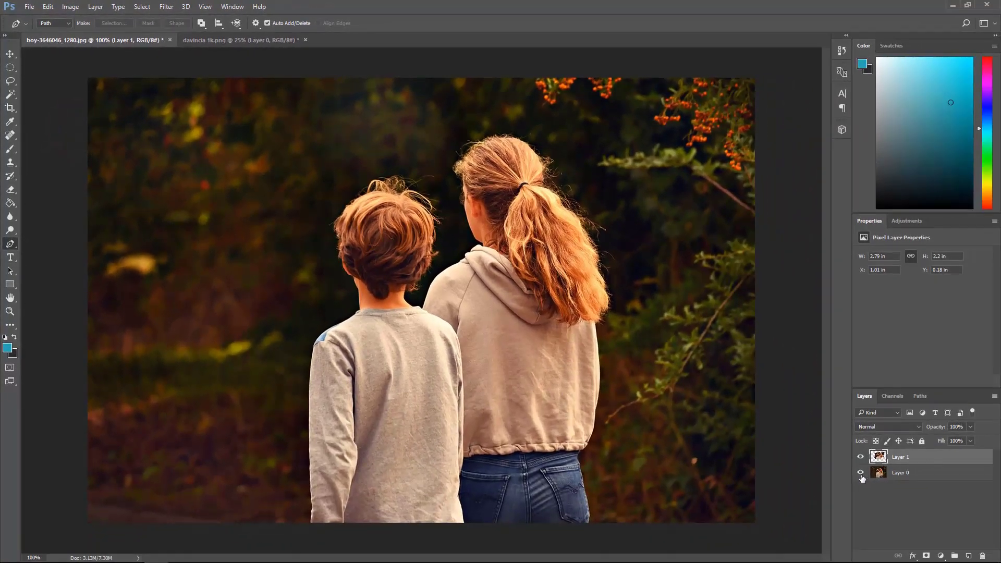
pyautogui.click(861, 473)
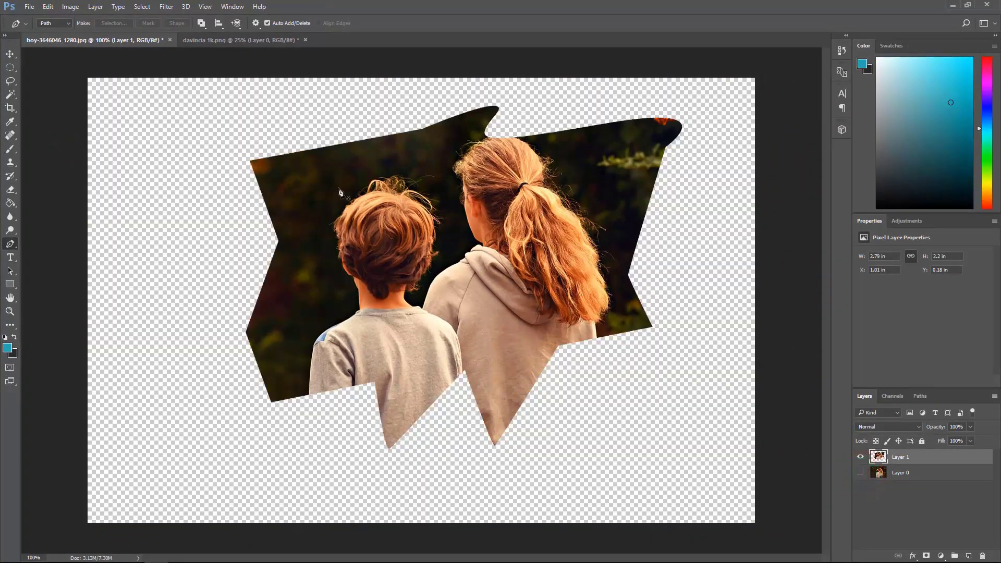
pyautogui.click(10, 53)
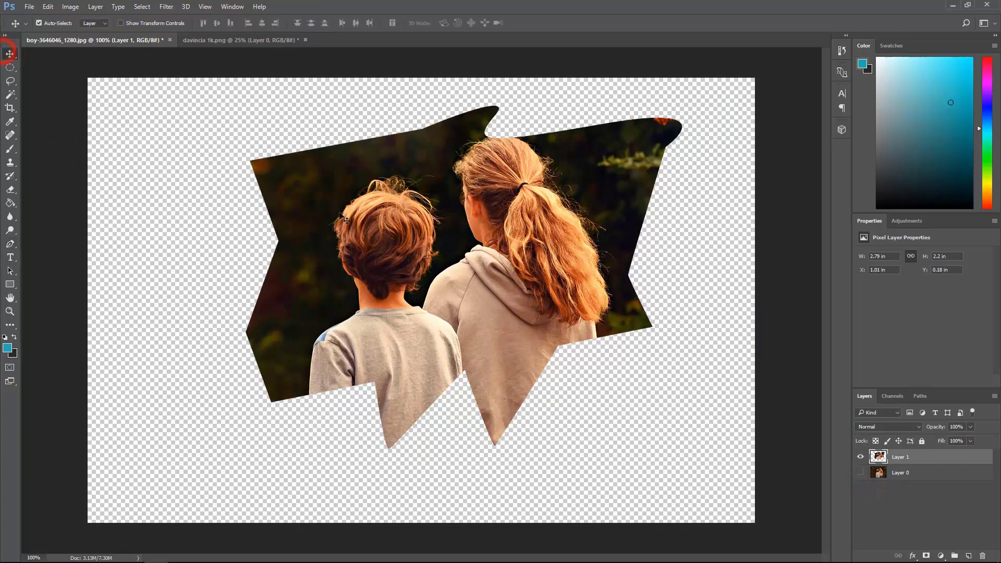
# Nudge the cut-out, delete Layer 1, show Layer 0, and switch to davincia 1k.png
pyautogui.moveTo(430, 246)
pyautogui.mouseDown()
pyautogui.moveTo(449, 253)
pyautogui.moveTo(435, 255)
pyautogui.moveTo(446, 261)
pyautogui.moveTo(469, 260)
pyautogui.mouseUp()
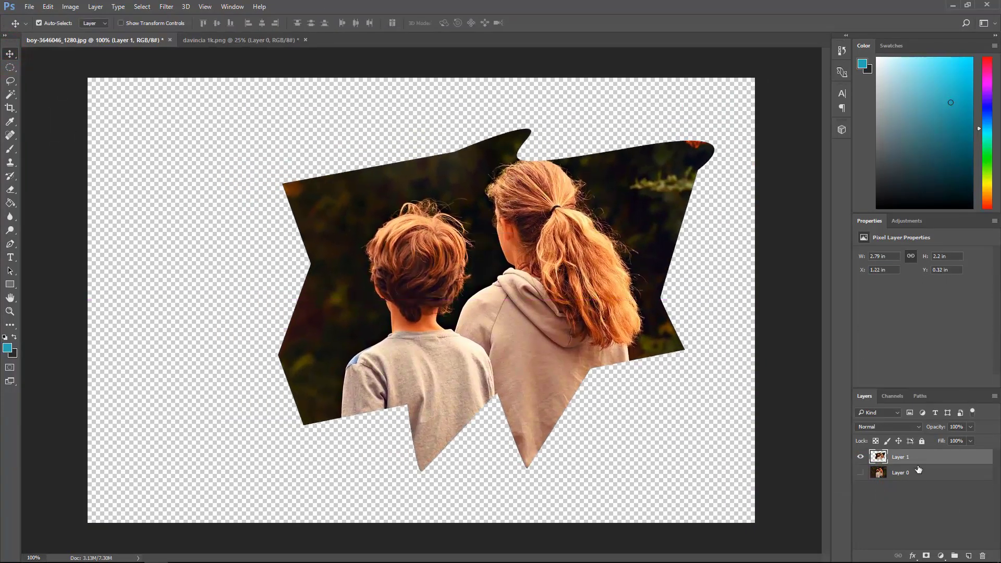
pyautogui.press('Delete')
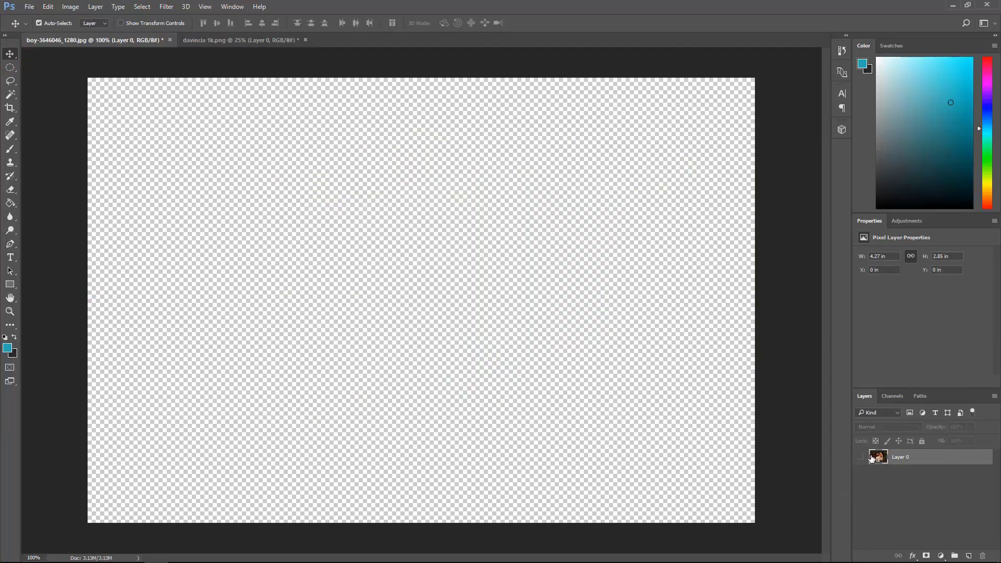
pyautogui.click(859, 457)
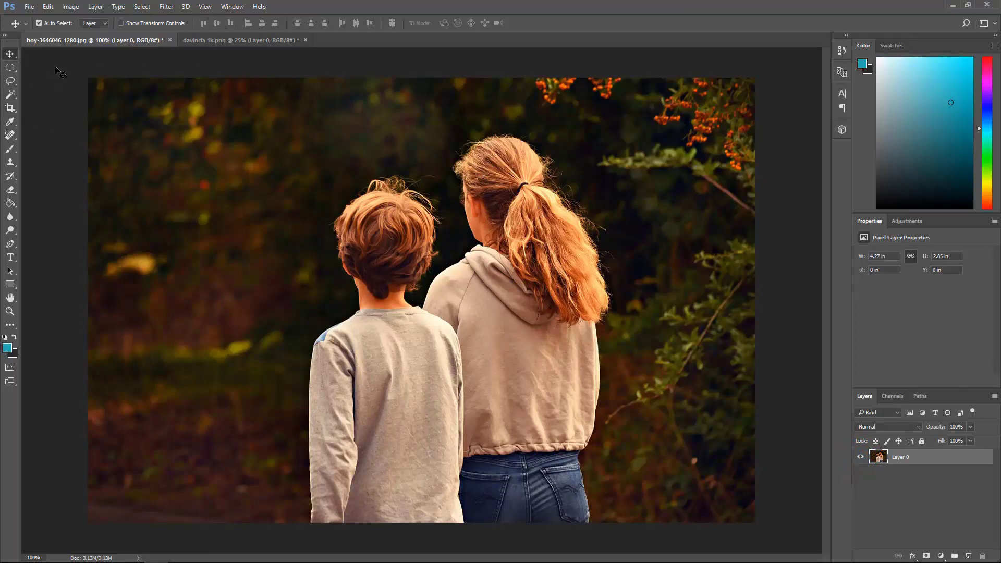
pyautogui.click(250, 40)
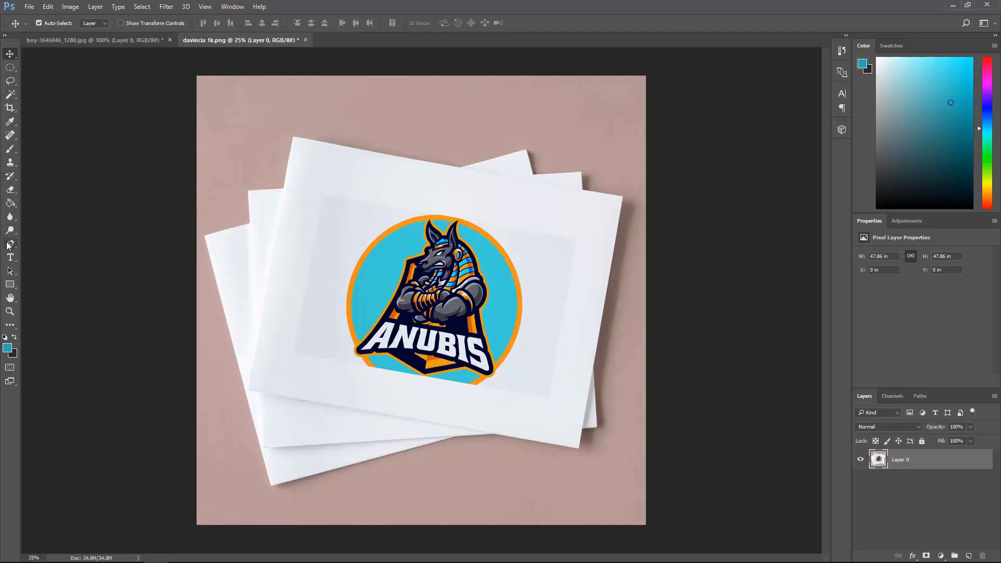
# Pick the Magic Wand tool for selecting areas by colour
pyautogui.click(9, 244)
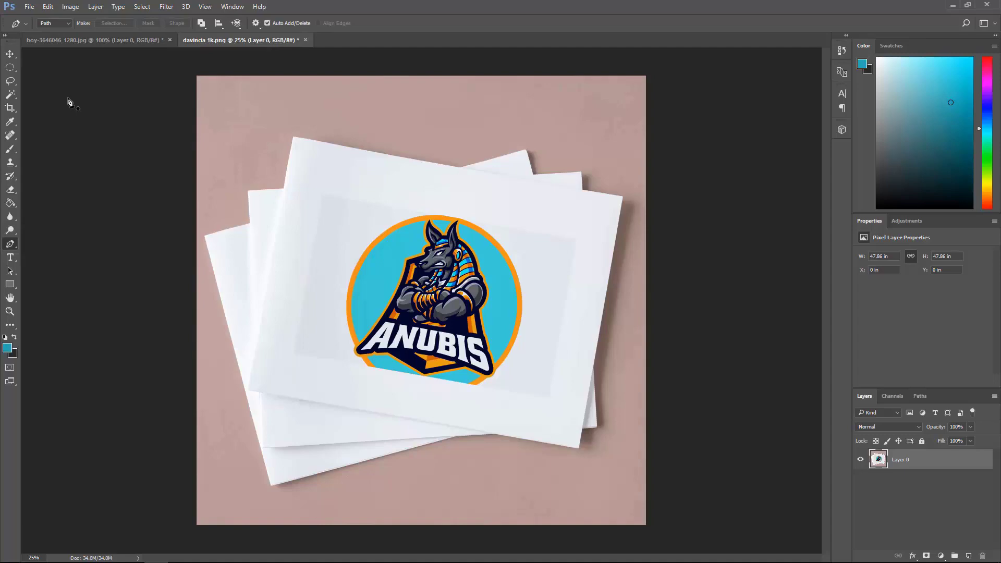
pyautogui.click(10, 94)
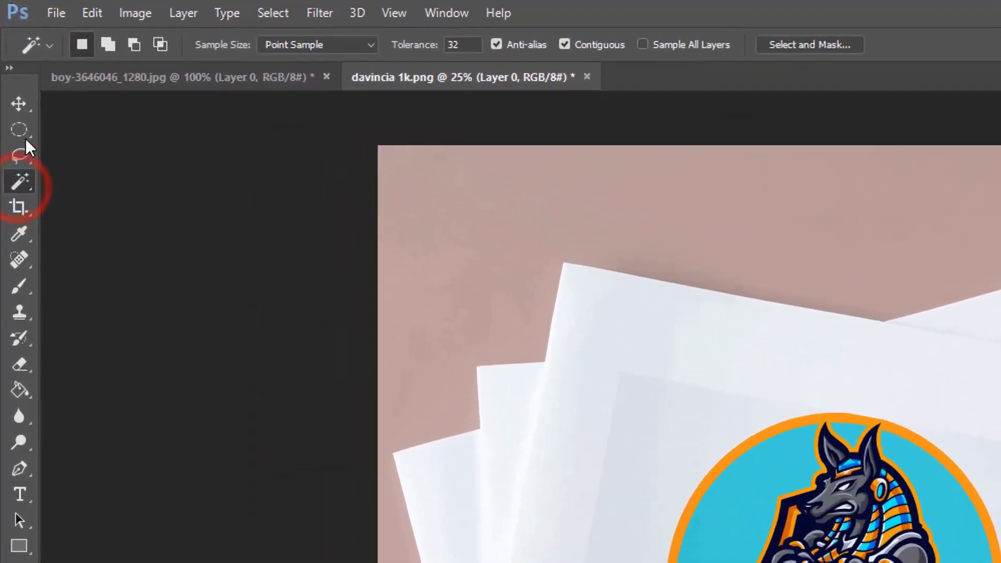
pyautogui.rightClick(16, 181)
pyautogui.click(70, 198)
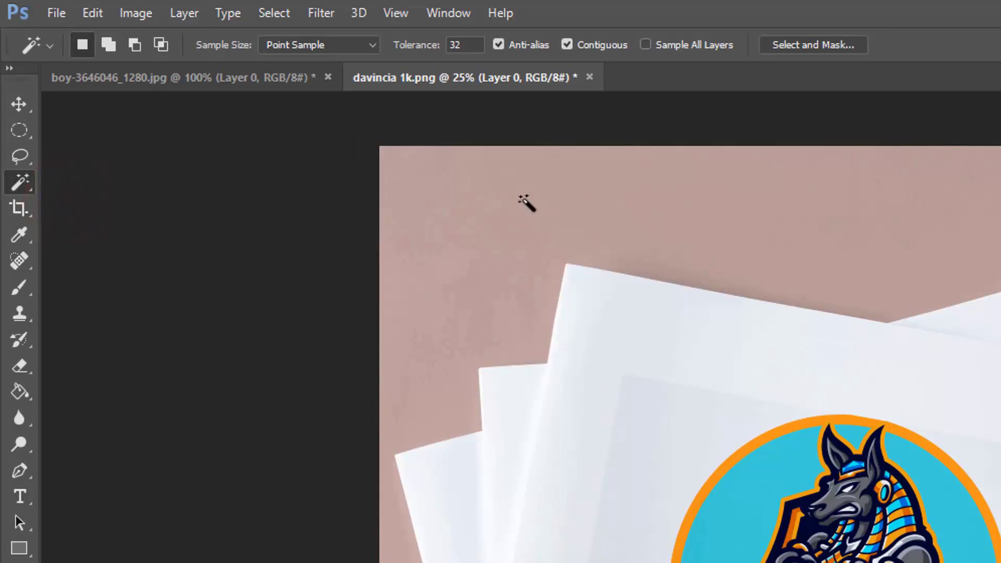
# Delete the pink background and the brown shadow on the right paper edge
pyautogui.click(469, 199)
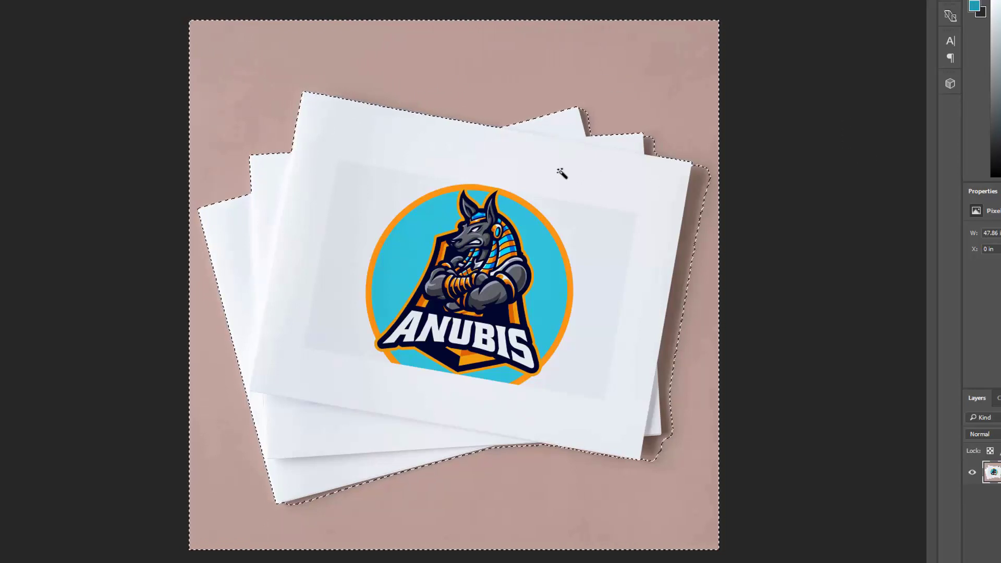
pyautogui.press('Delete')
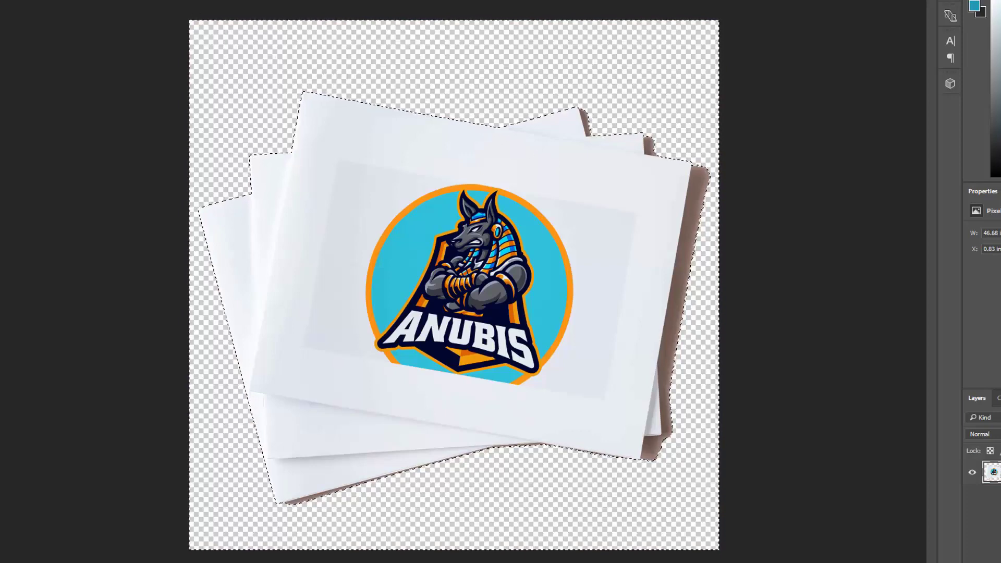
pyautogui.hotkey('ctrl', 'd')
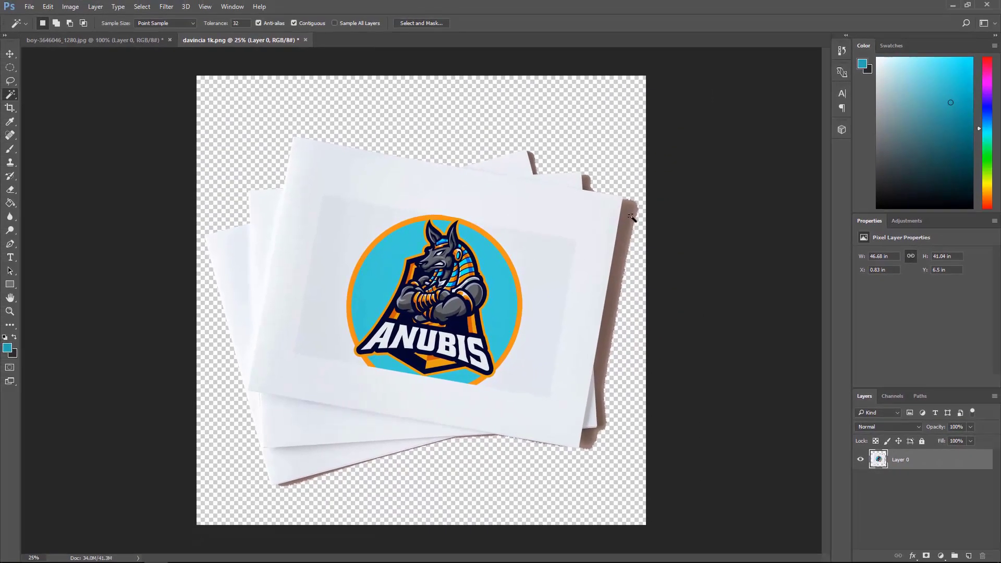
pyautogui.click(631, 217)
pyautogui.press('Delete')
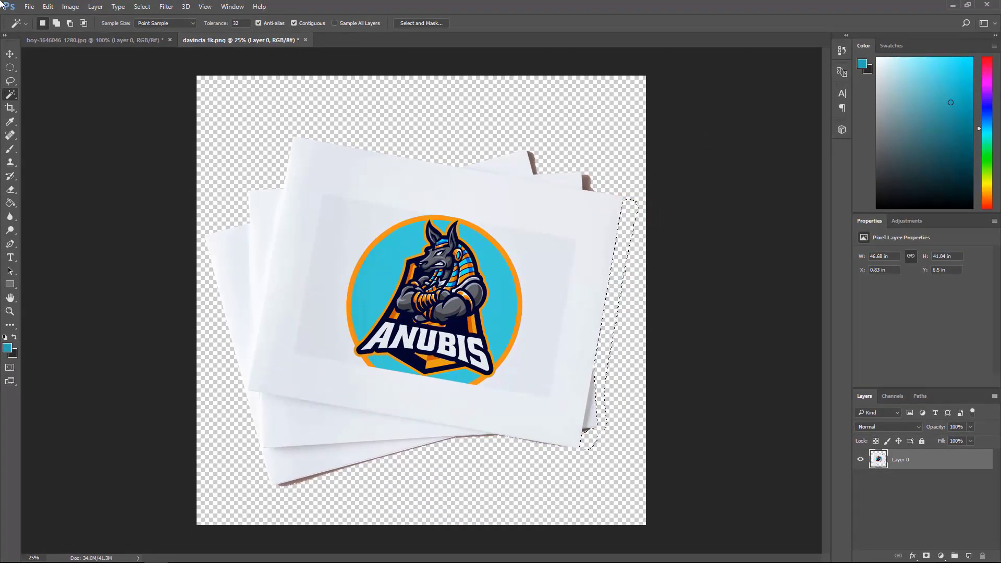
pyautogui.click(141, 6)
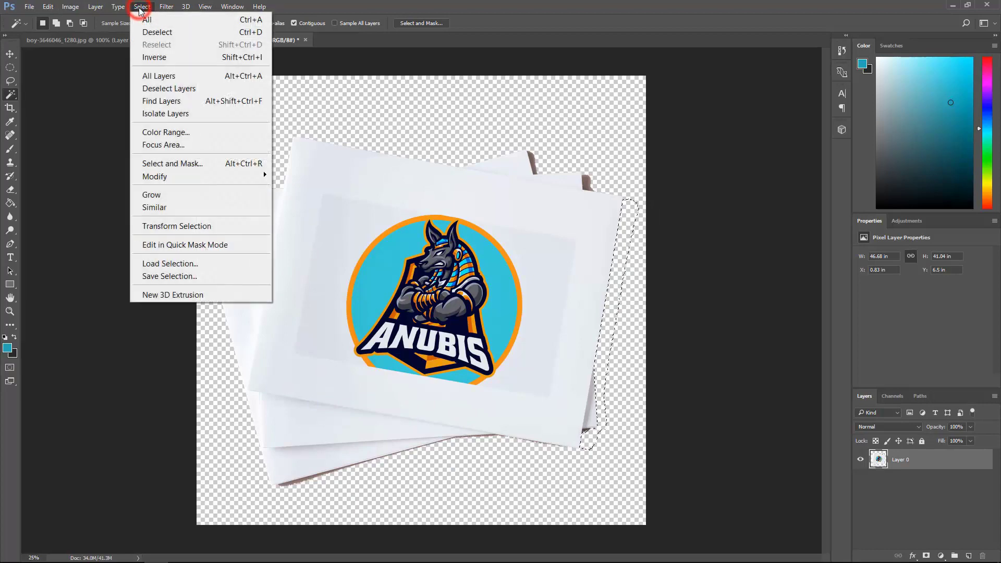
pyautogui.click(11, 95)
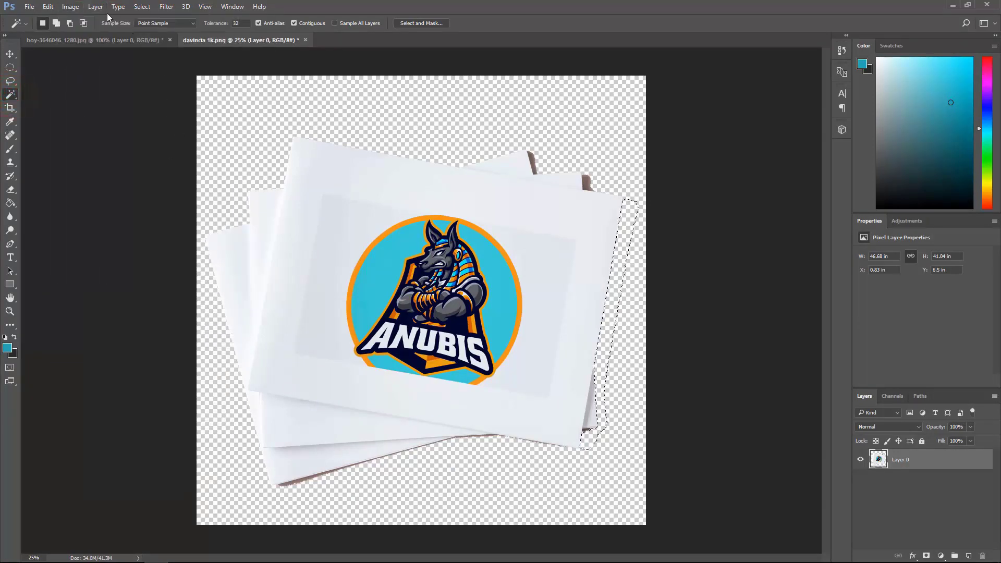
# Step back four times to restore the pink background, deselect, and return to the children photo
pyautogui.click(48, 7)
pyautogui.click(67, 44)
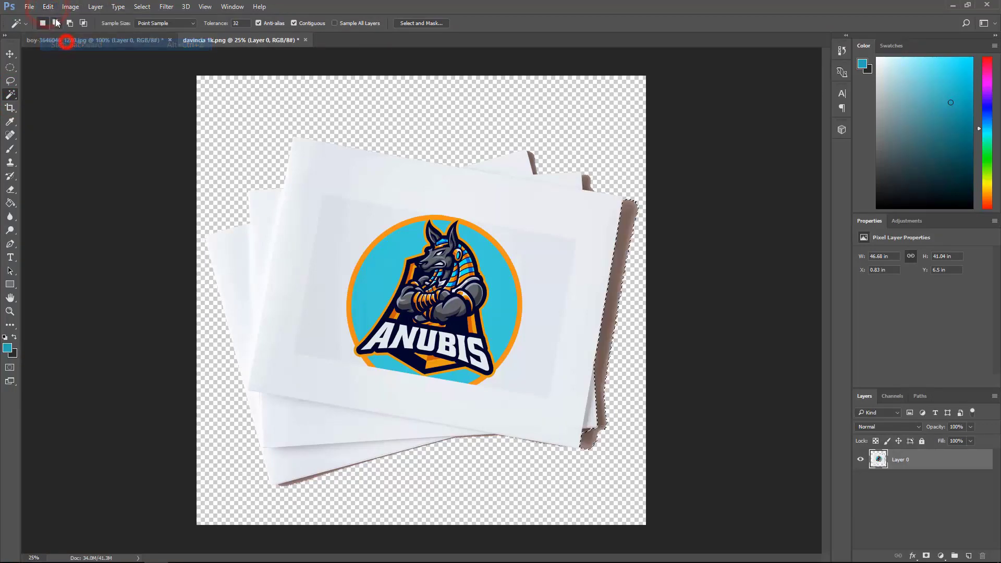
pyautogui.click(48, 6)
pyautogui.click(66, 44)
pyautogui.click(48, 6)
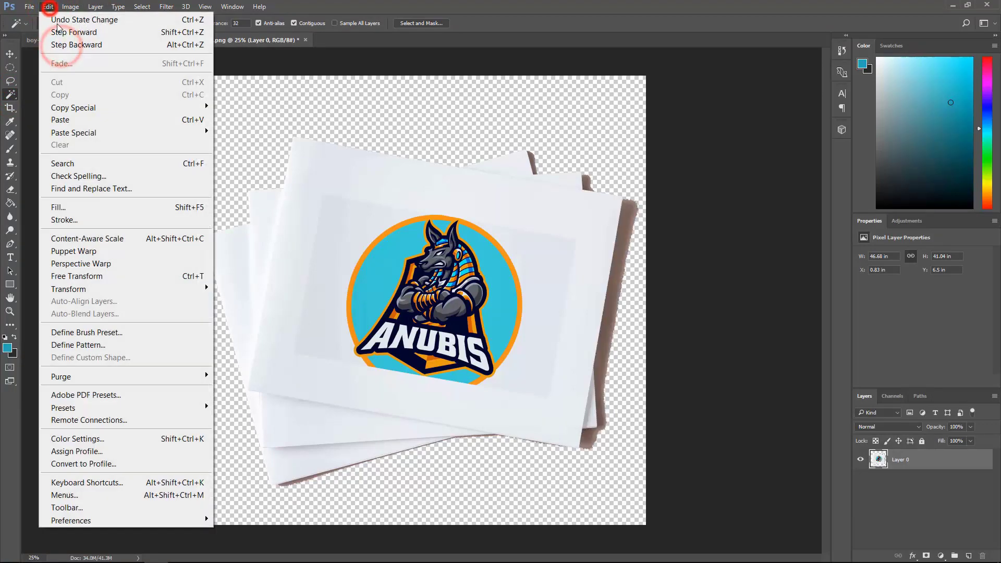
pyautogui.click(67, 45)
pyautogui.click(47, 6)
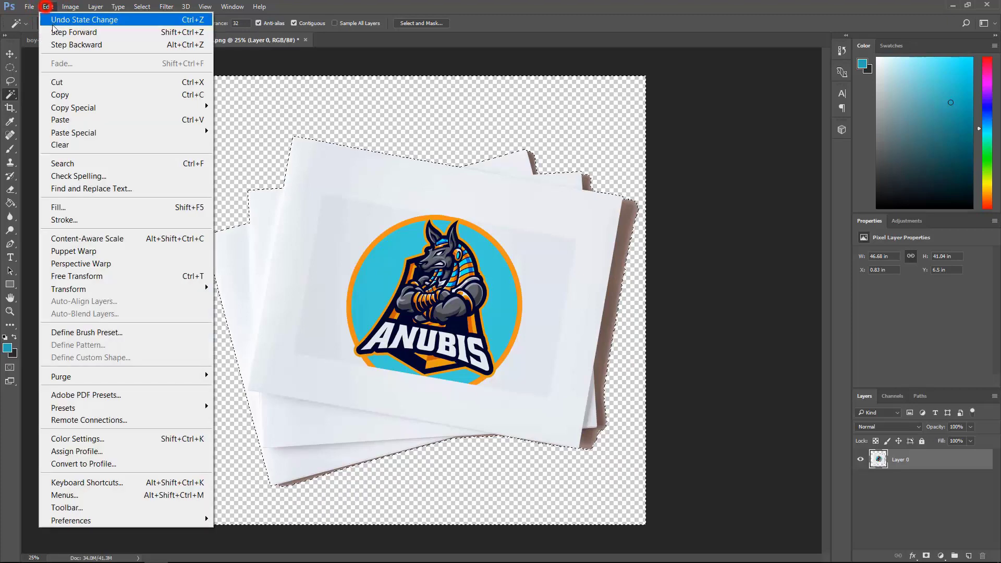
pyautogui.click(64, 44)
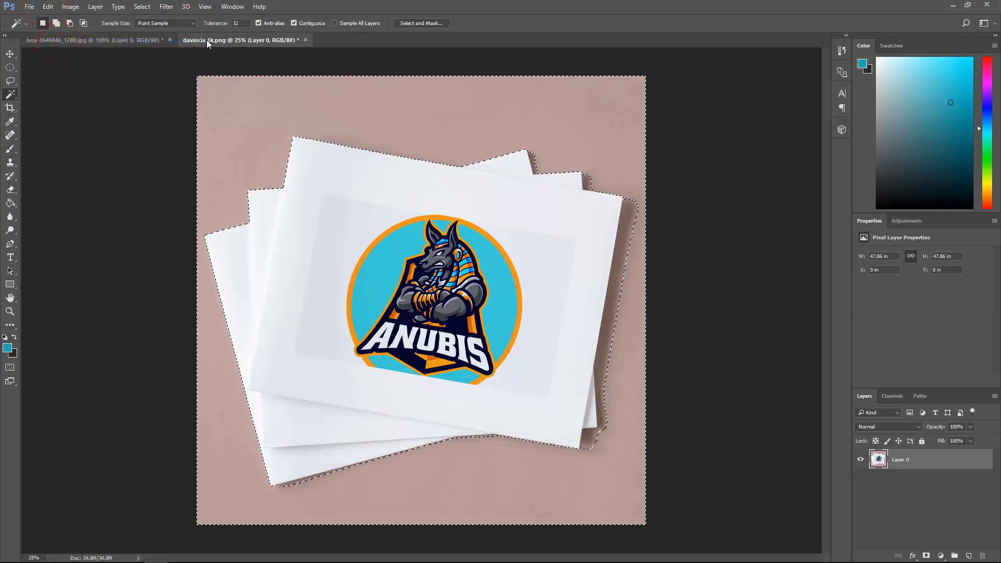
pyautogui.click(142, 6)
pyautogui.click(151, 33)
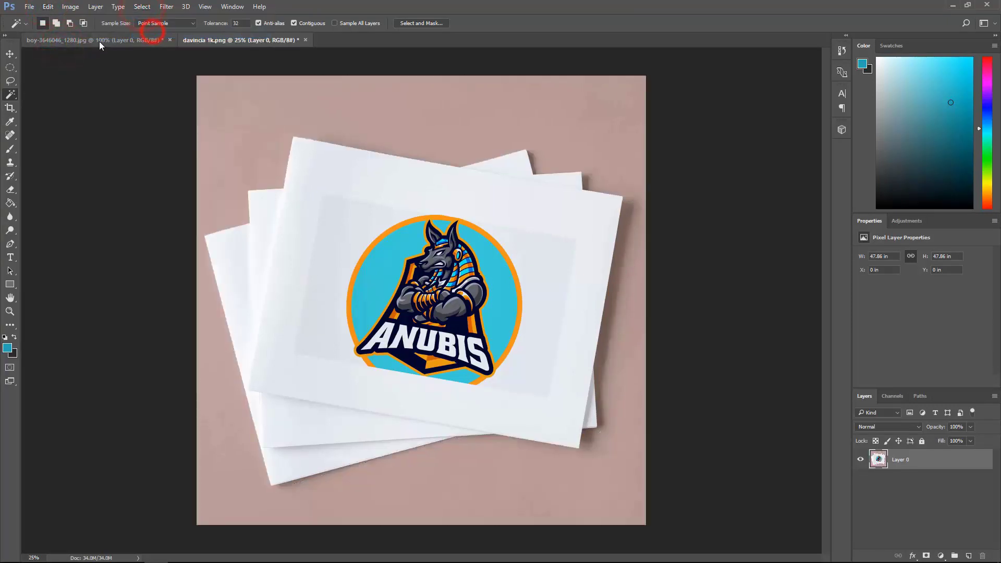
pyautogui.click(99, 41)
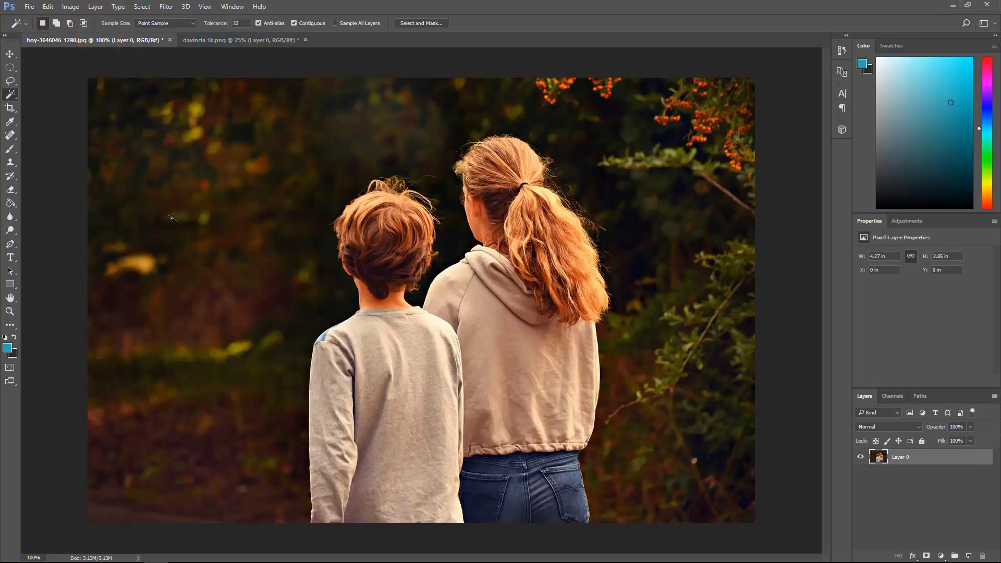
pyautogui.click(282, 172)
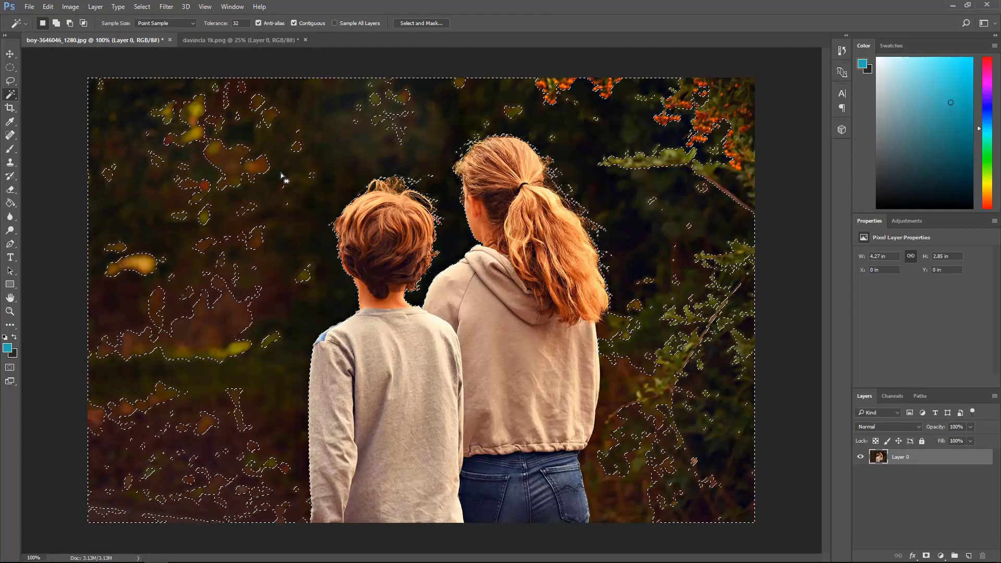
pyautogui.press('Delete')
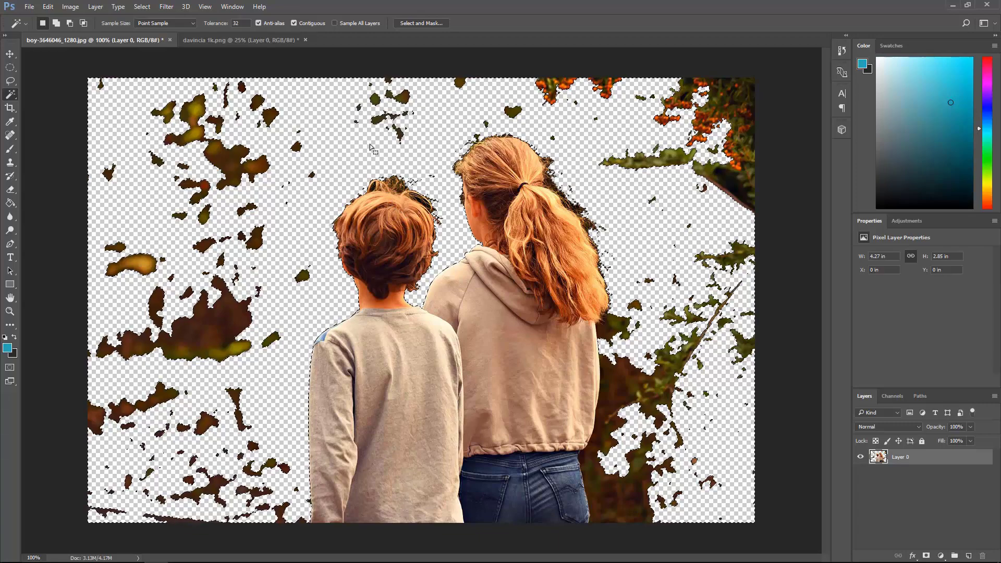
pyautogui.click(47, 6)
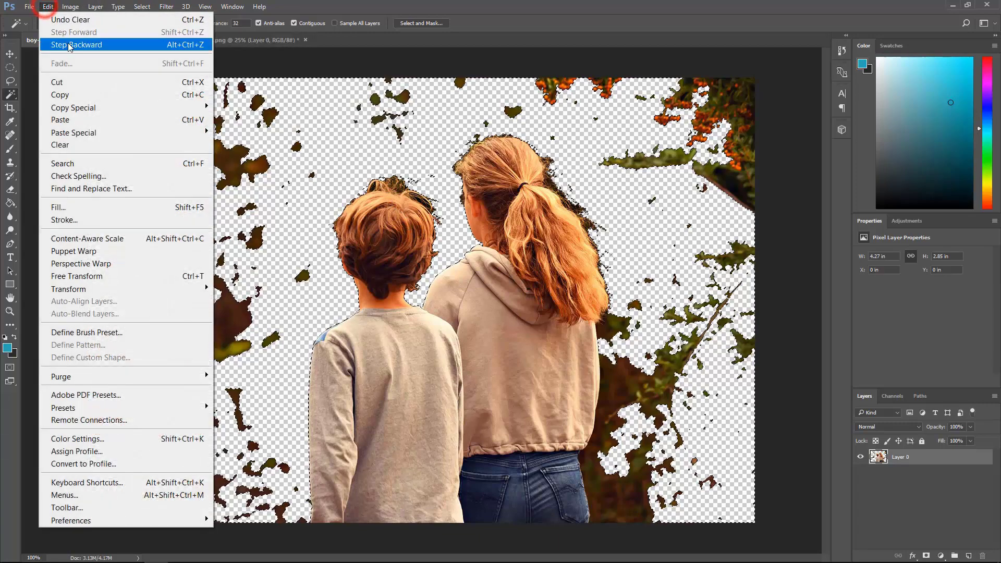
pyautogui.click(68, 44)
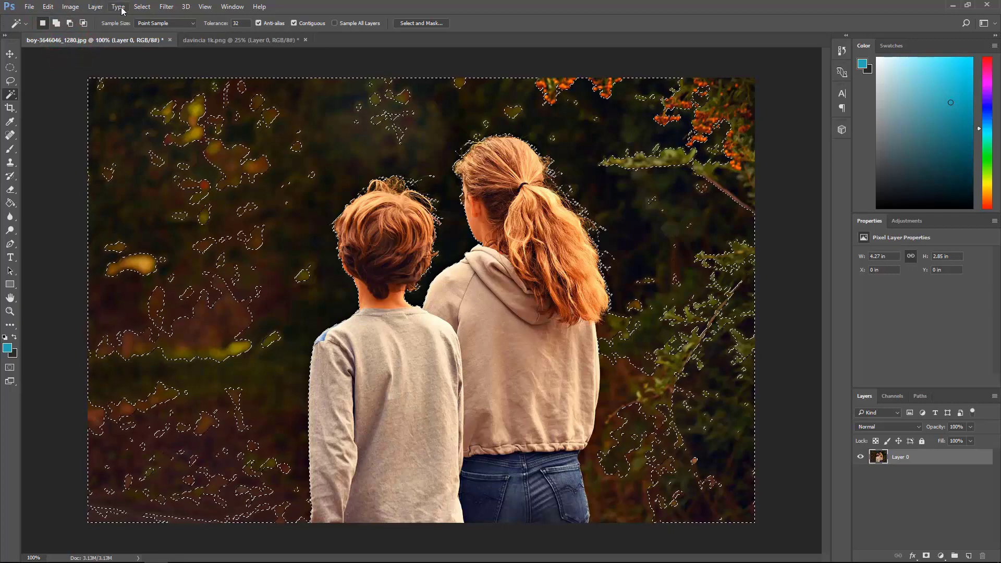
pyautogui.click(142, 6)
pyautogui.click(155, 31)
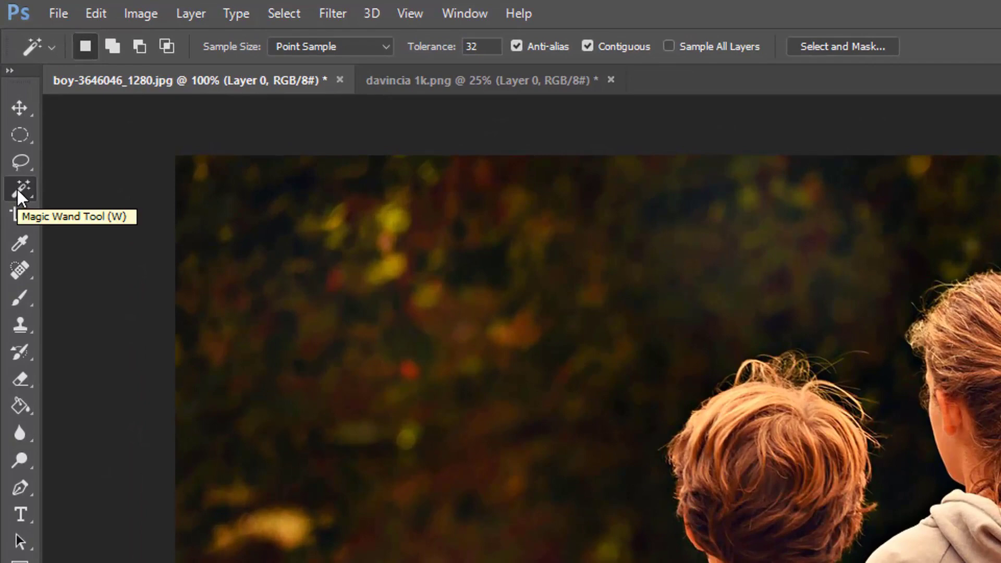
# Switch to the Quick Selection Tool in full-screen view and delete the background around the children
pyautogui.rightClick(18, 189)
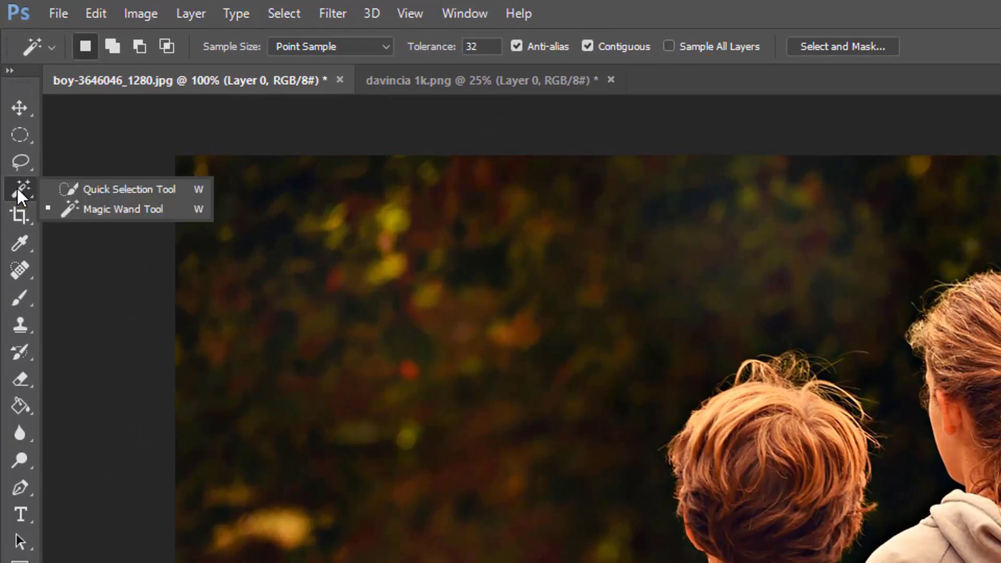
pyautogui.click(70, 189)
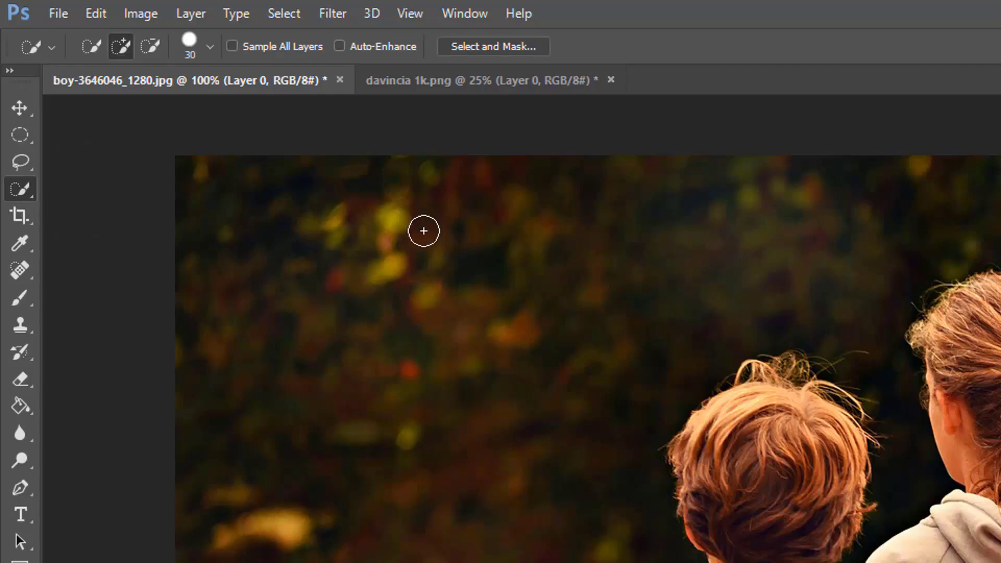
pyautogui.hotkey('ctrl', '0')
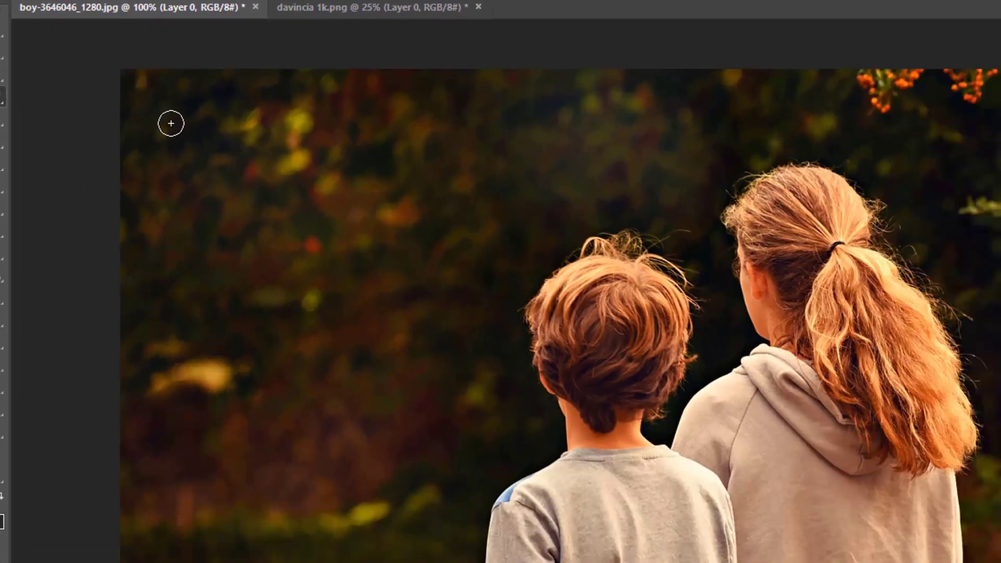
pyautogui.press('f')
pyautogui.press('f')
pyautogui.moveTo(78, 7); pyautogui.dragTo(154, 327)
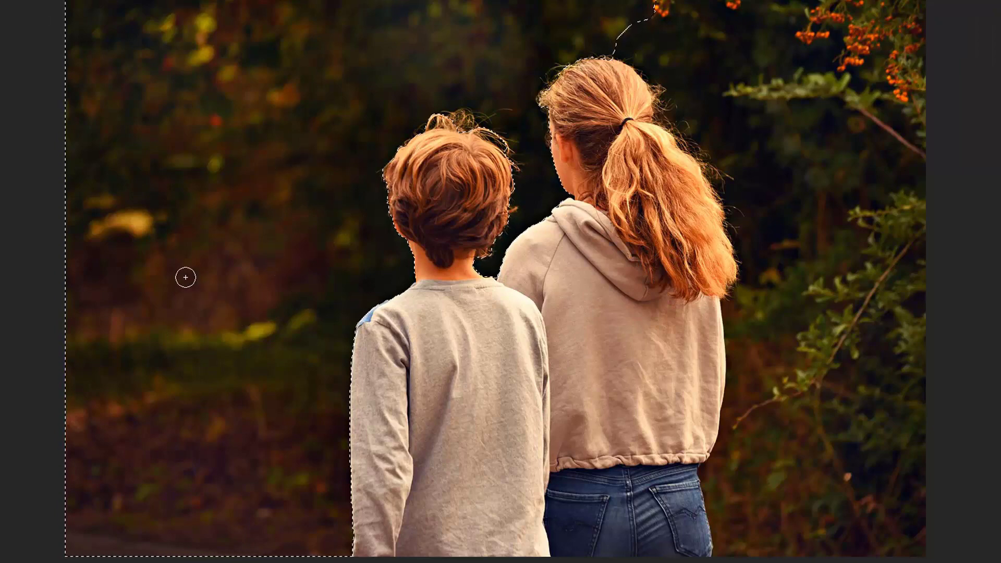
pyautogui.press('Delete')
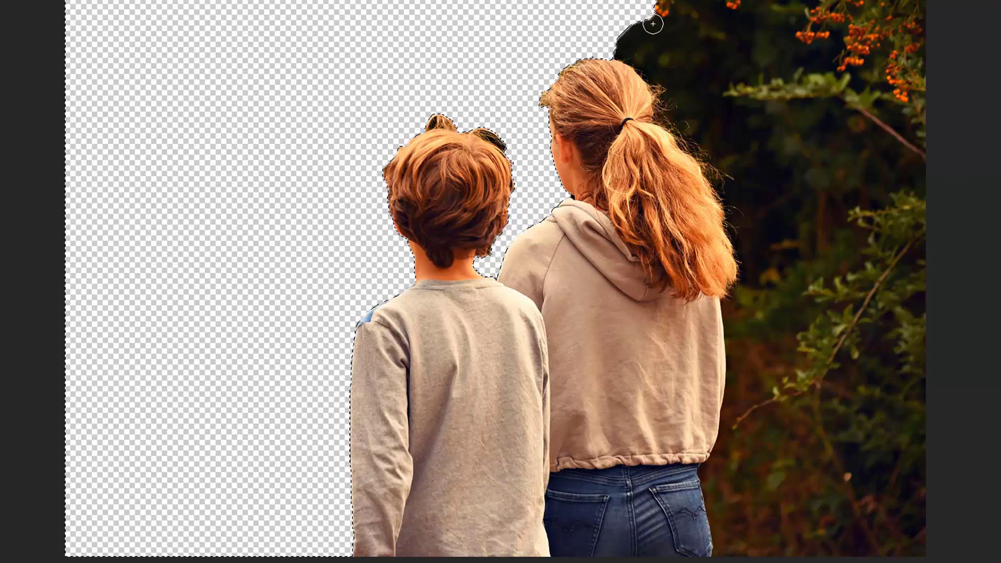
# Delete the leftover foliage patches at top right and beside the girl, then deselect
pyautogui.moveTo(669, 21); pyautogui.dragTo(724, 48)
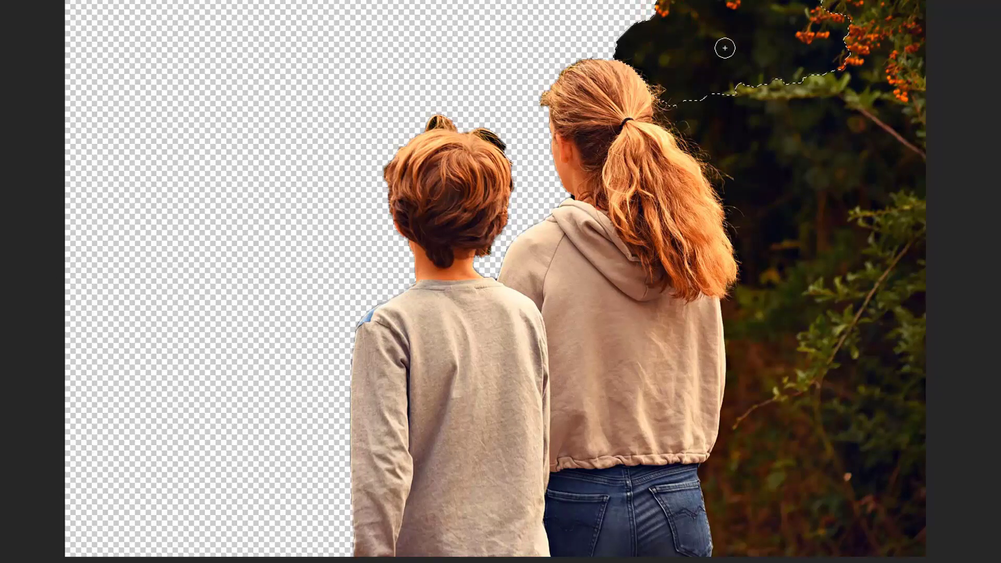
pyautogui.press('Delete')
pyautogui.moveTo(805, 117); pyautogui.dragTo(813, 179)
pyautogui.press('Delete')
pyautogui.moveTo(796, 320); pyautogui.dragTo(794, 380)
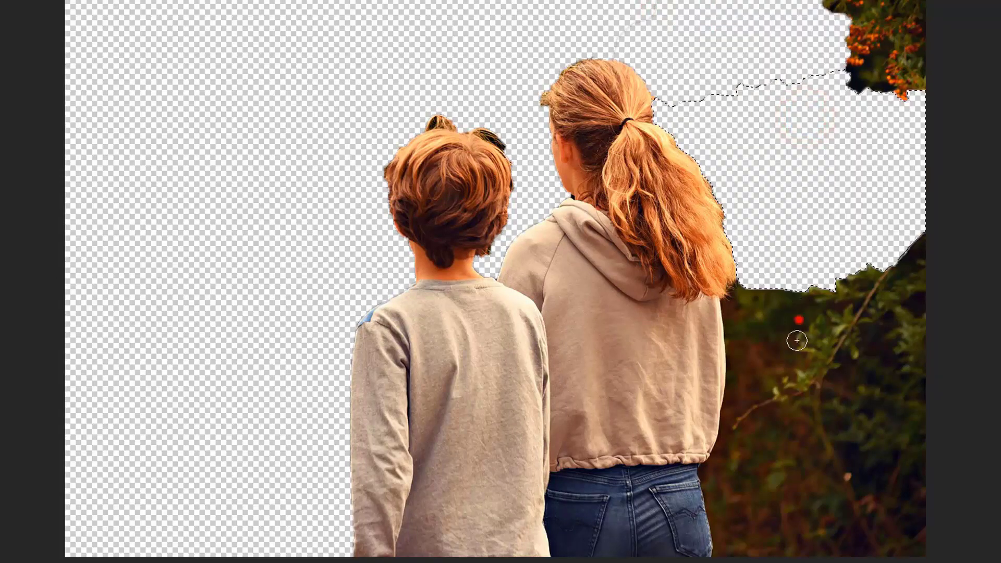
pyautogui.press('Delete')
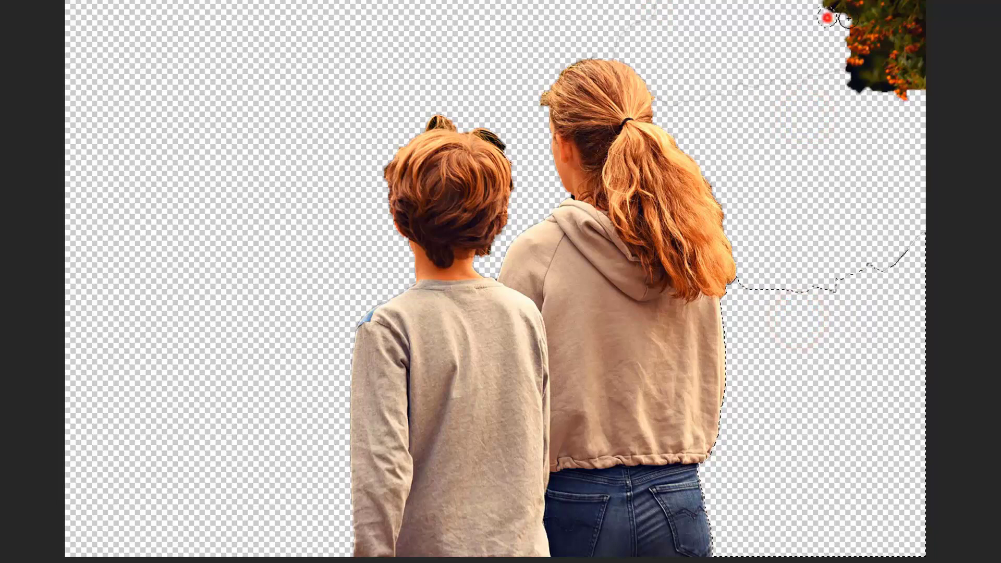
pyautogui.moveTo(827, 18); pyautogui.dragTo(889, 27)
pyautogui.press('Delete')
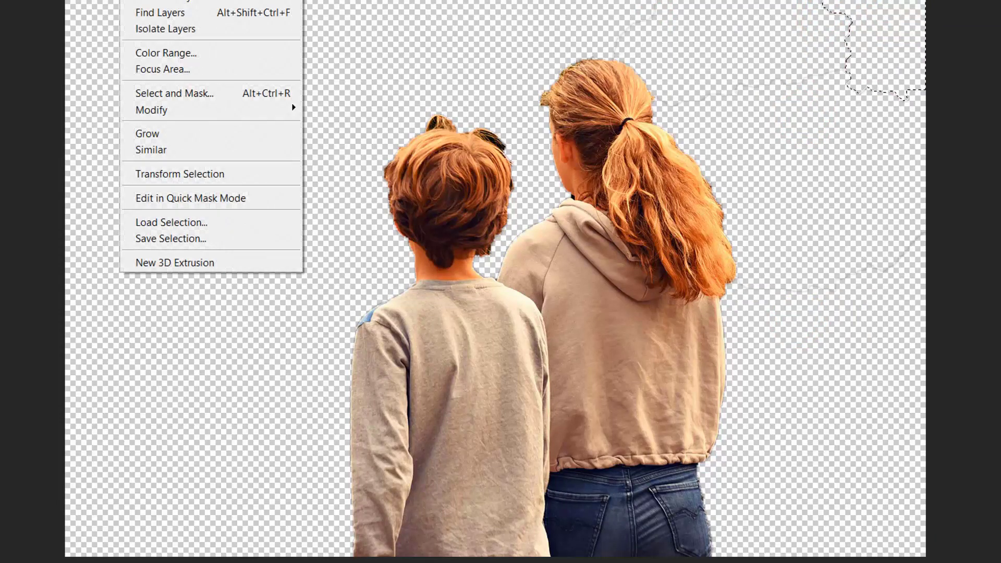
pyautogui.hotkey('ctrl', 'd')
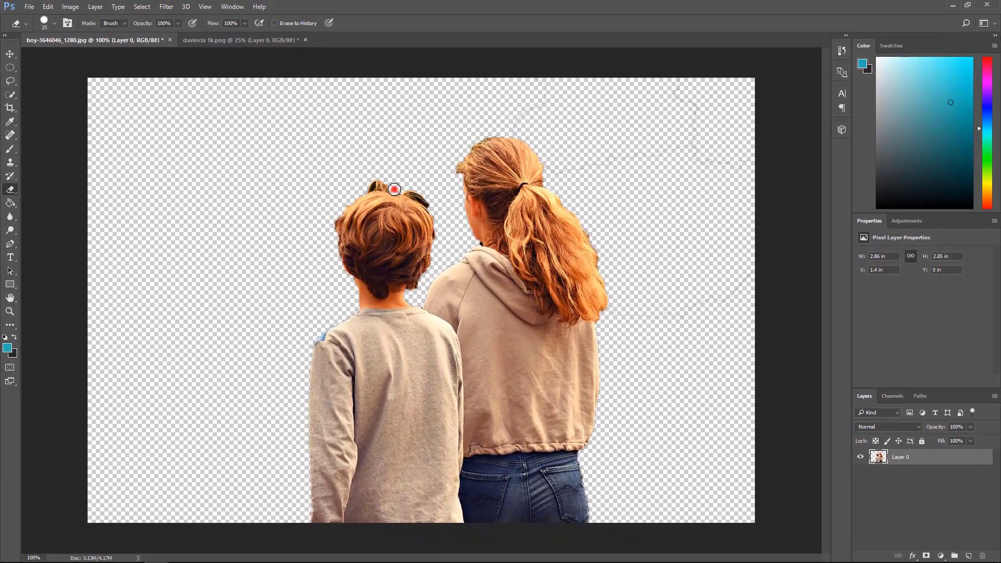
pyautogui.moveTo(394, 190); pyautogui.dragTo(344, 186)
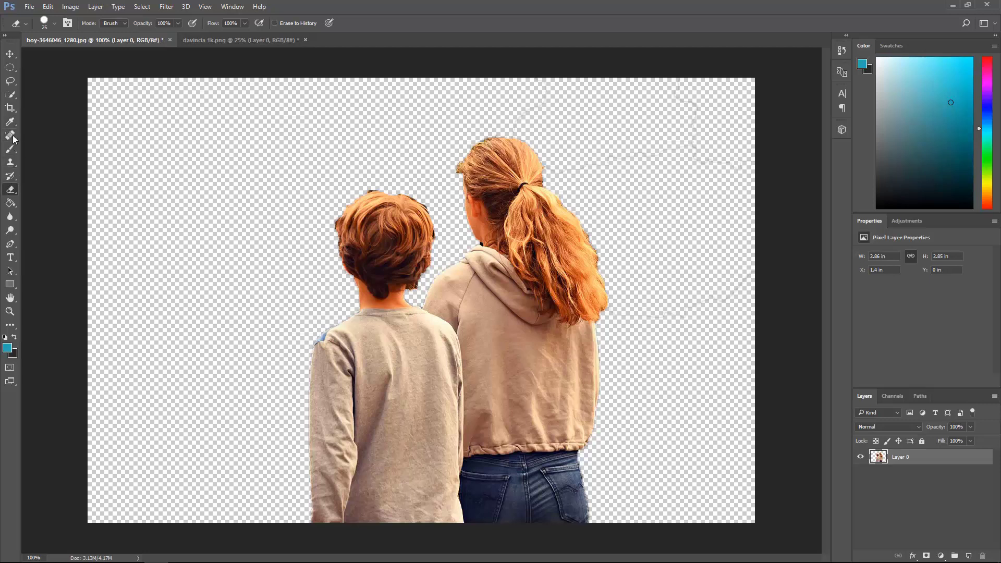
pyautogui.click(14, 93)
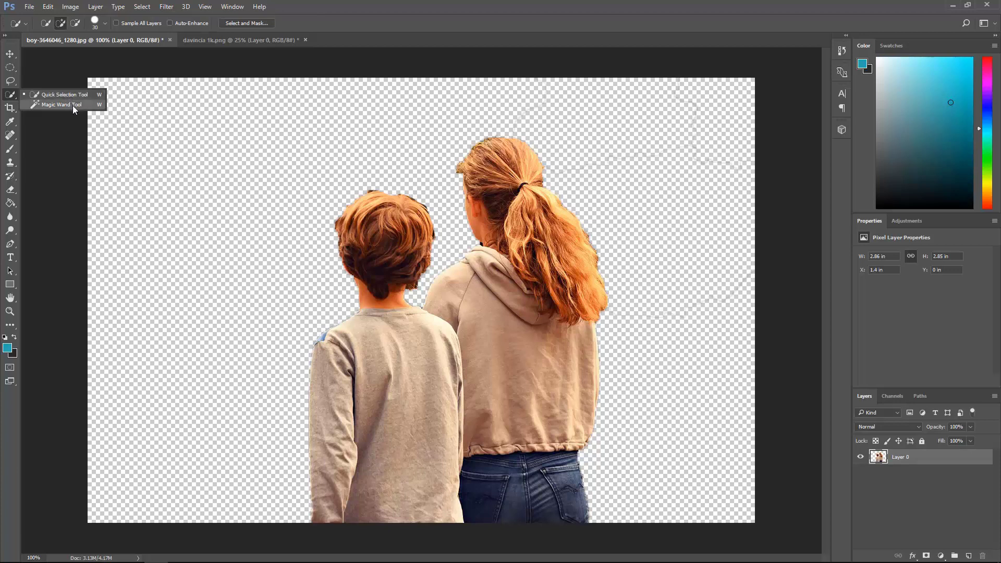
pyautogui.click(51, 9)
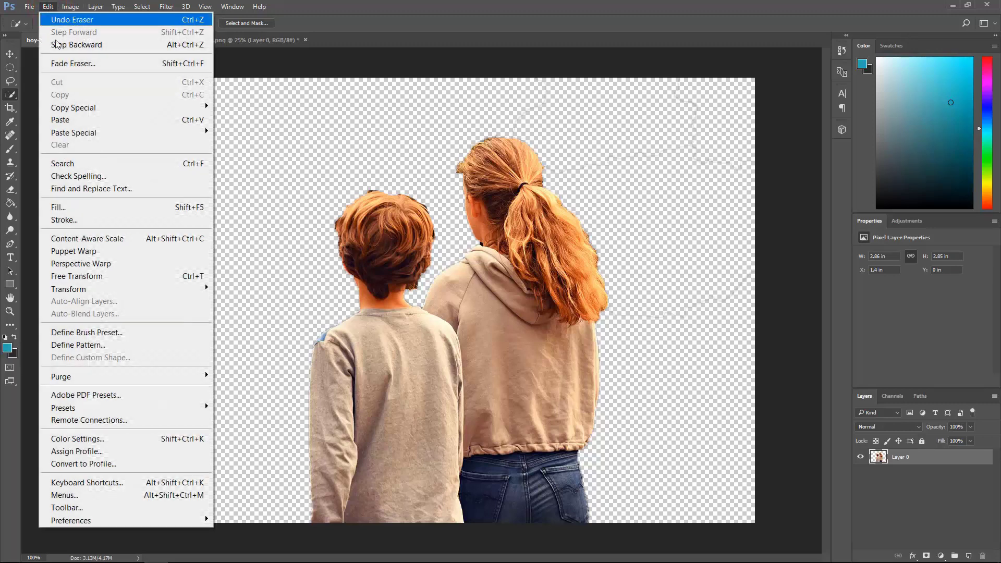
pyautogui.click(59, 45)
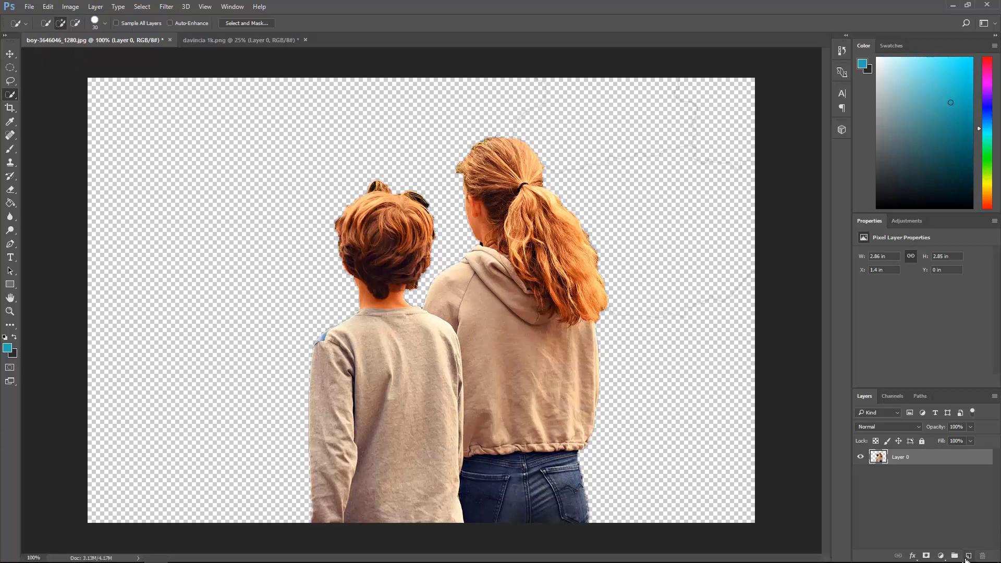
# Add a new layer below Layer 0 and fill it with blue using the Paint Bucket
pyautogui.click(969, 556)
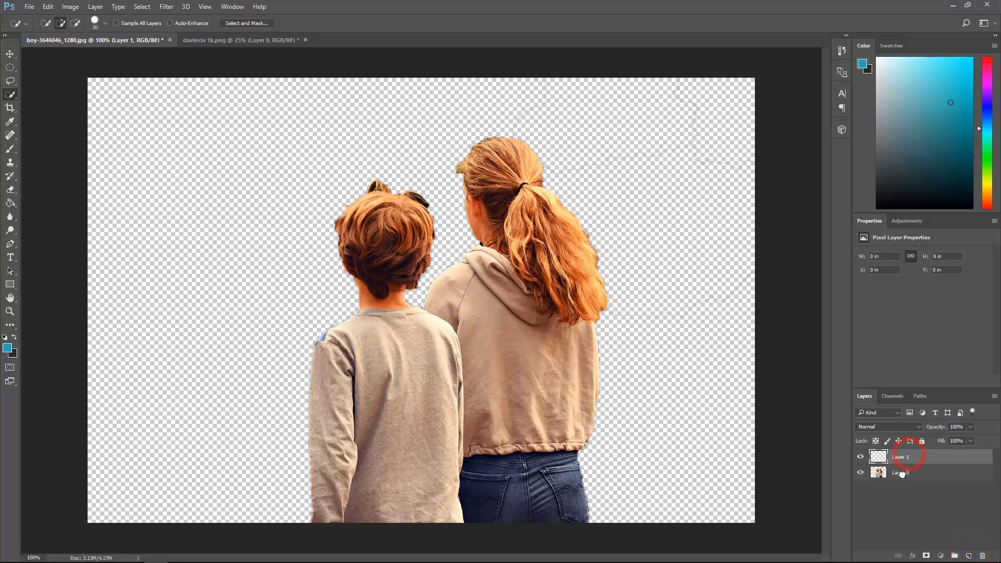
pyautogui.moveTo(907, 457); pyautogui.dragTo(907, 477)
pyautogui.click(10, 203)
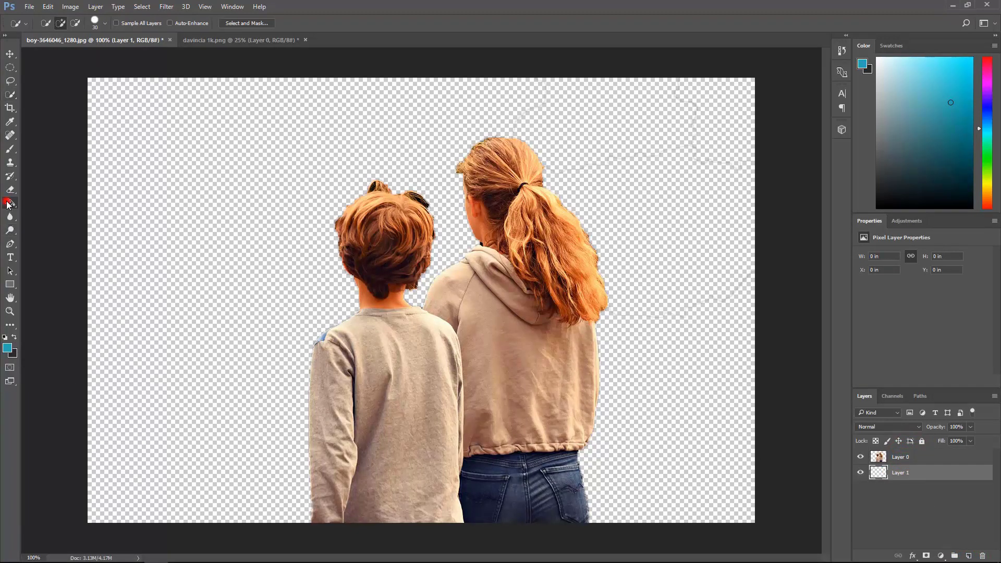
pyautogui.click(161, 226)
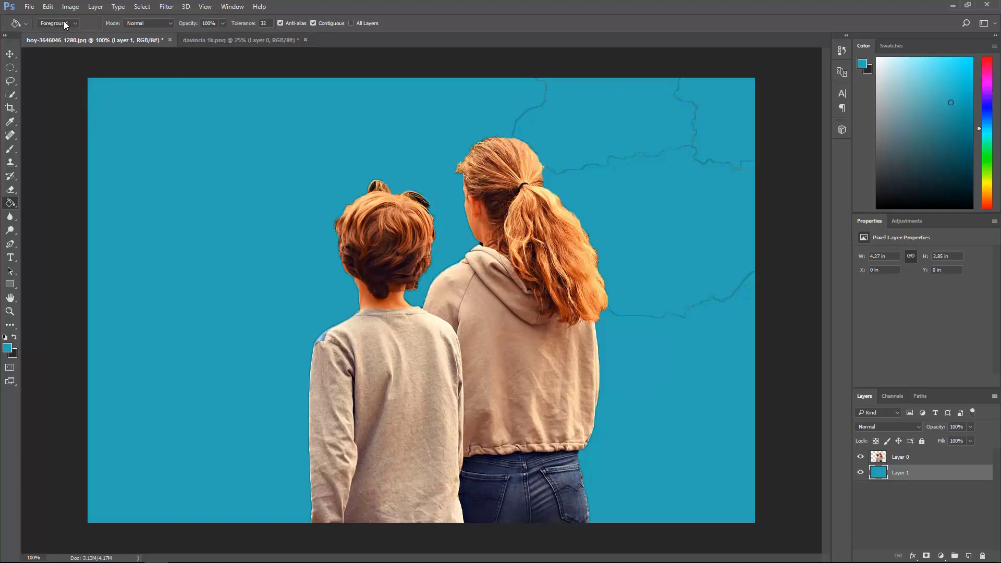
pyautogui.click(48, 7)
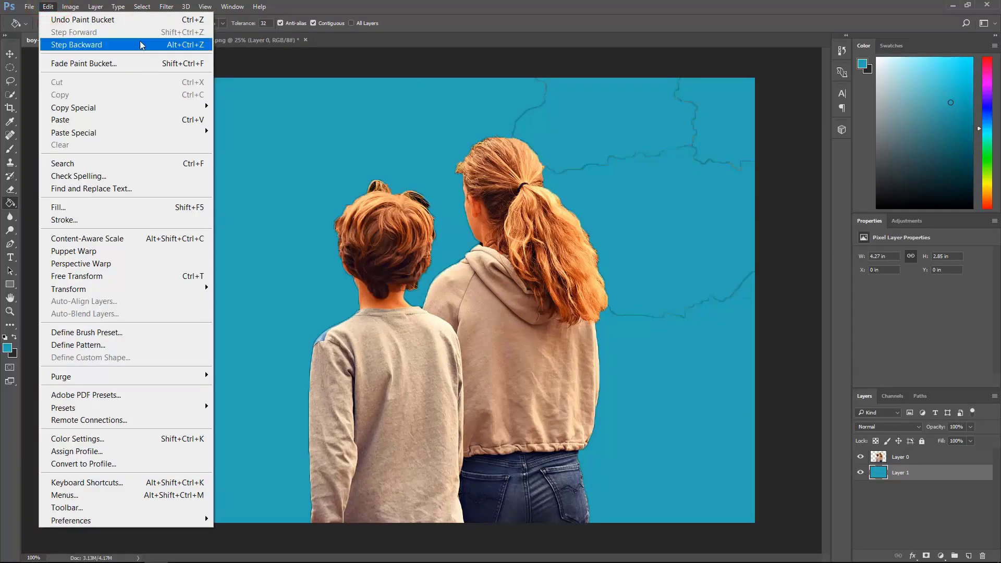
# Step backward to remove the blue fill and the new Layer 1
pyautogui.click(56, 45)
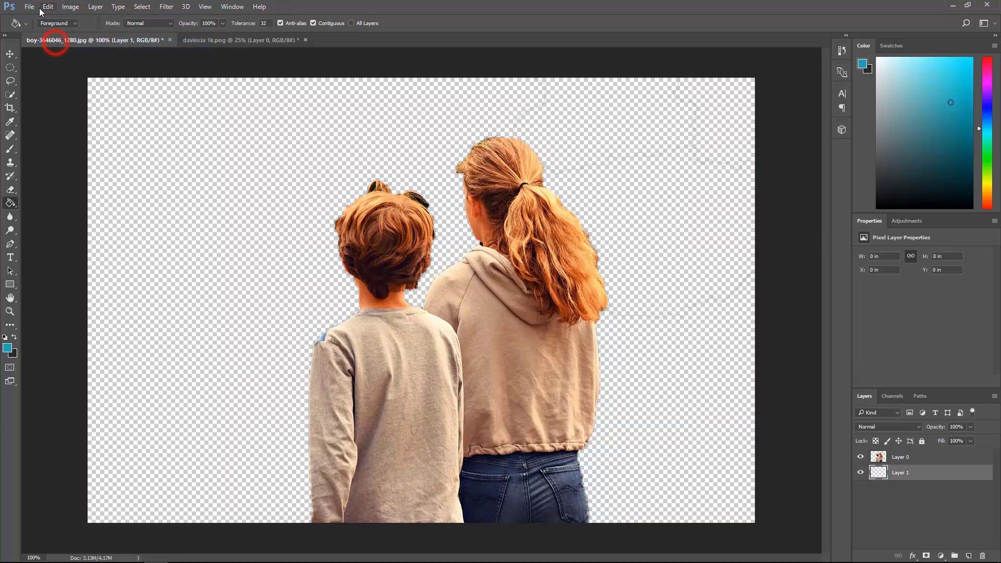
pyautogui.click(48, 6)
pyautogui.click(57, 44)
pyautogui.click(48, 6)
pyautogui.click(63, 45)
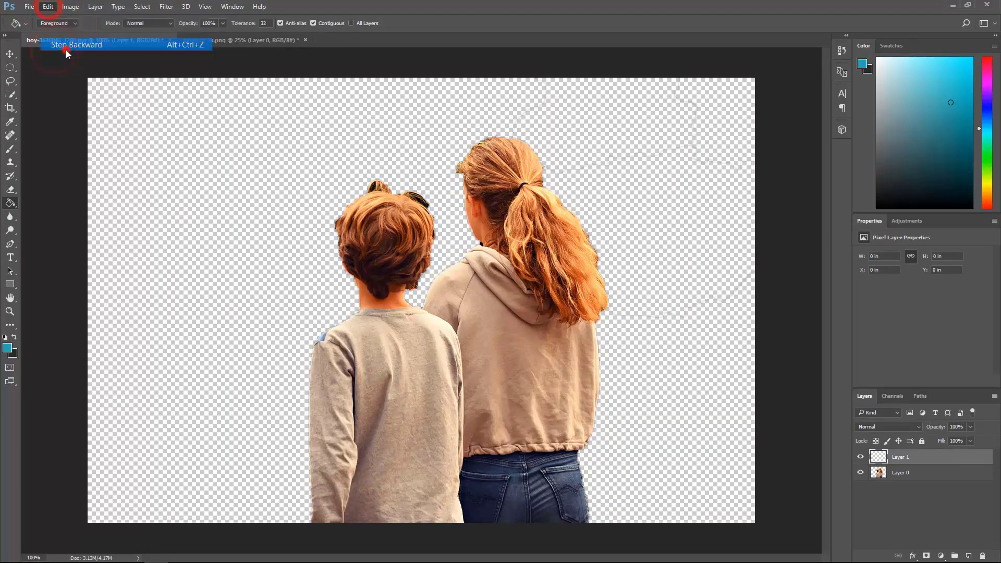
pyautogui.click(48, 6)
pyautogui.click(63, 45)
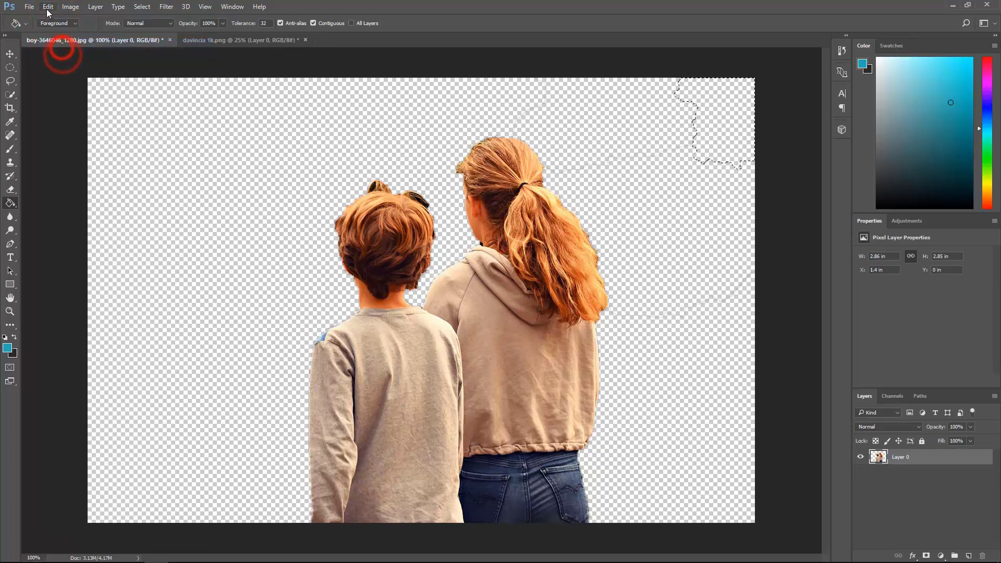
pyautogui.click(48, 6)
# Step back through the foliage deletions until the original full photo returns
pyautogui.click(58, 32)
pyautogui.click(47, 6)
pyautogui.click(58, 33)
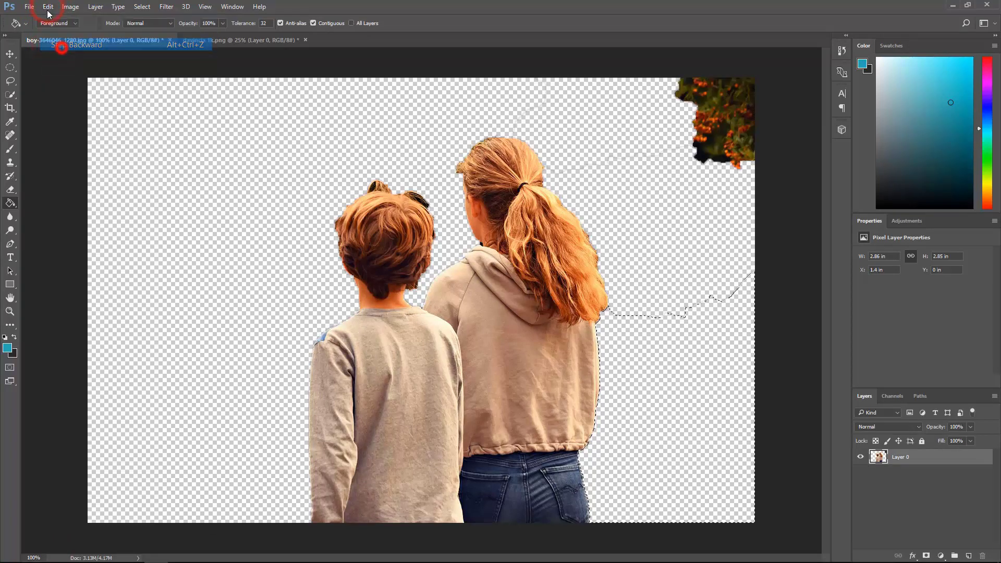
pyautogui.click(47, 6)
pyautogui.click(58, 32)
pyautogui.click(49, 7)
pyautogui.click(58, 32)
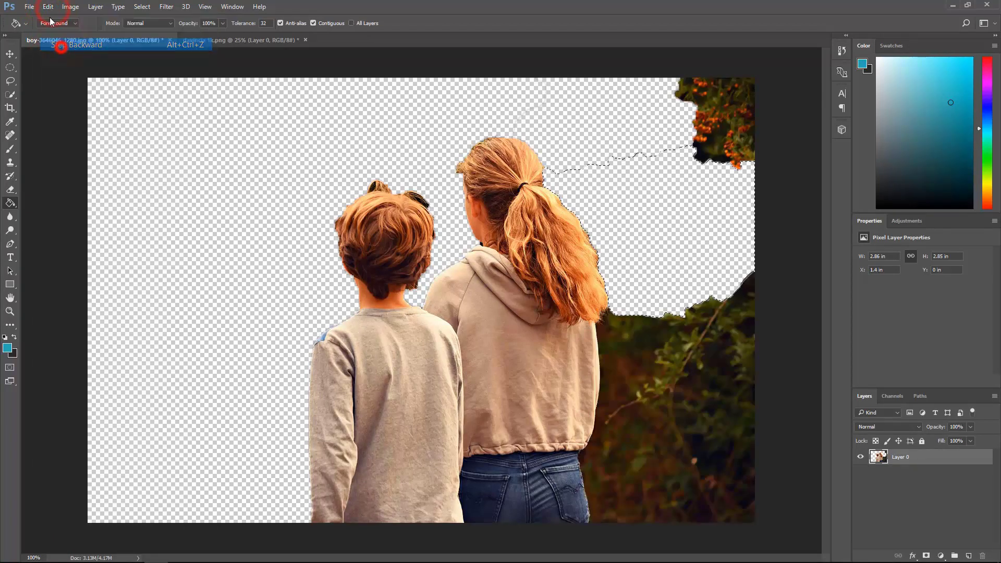
pyautogui.click(48, 6)
pyautogui.click(58, 32)
pyautogui.click(48, 6)
pyautogui.click(57, 33)
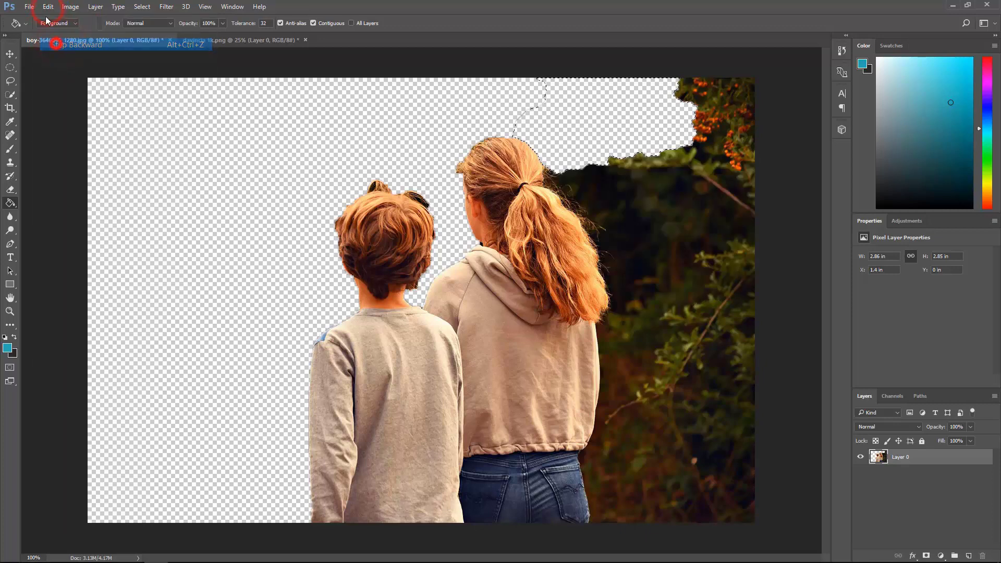
pyautogui.click(48, 7)
pyautogui.click(72, 45)
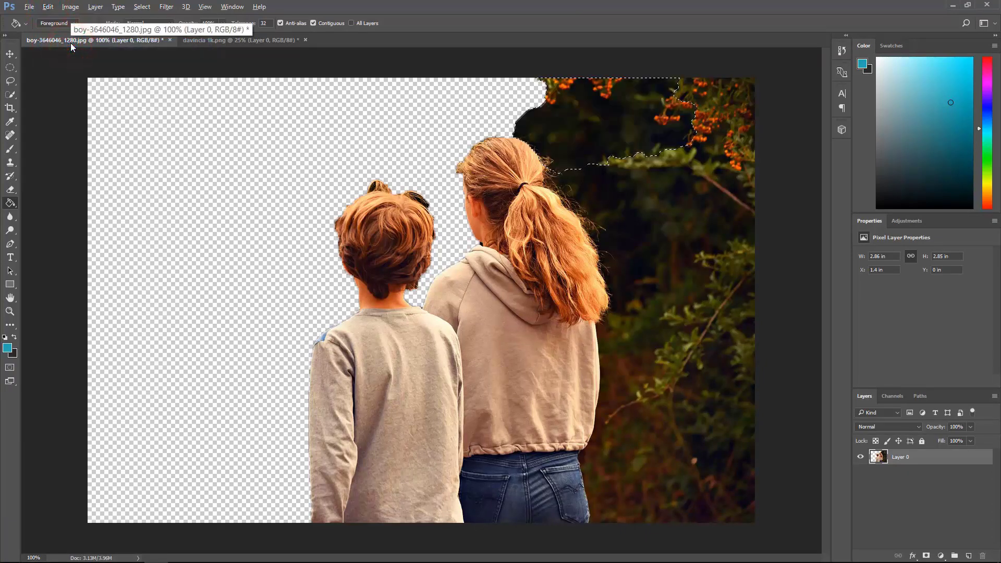
pyautogui.hotkey('ctrl', 'alt', 'z')
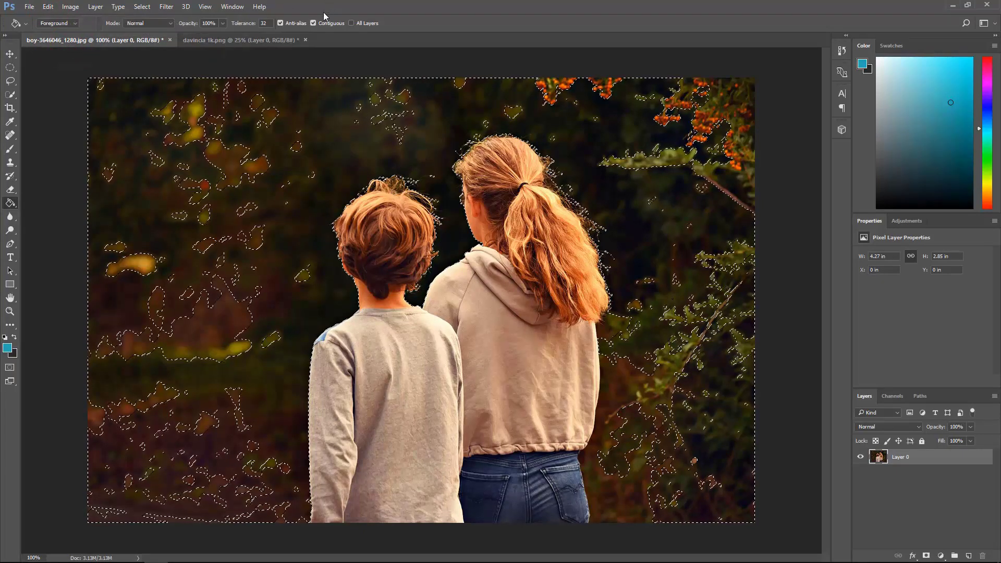
pyautogui.click(142, 6)
# Clear the selection and quick-select the boy, then the girl's hoodie, hair and head
pyautogui.click(156, 30)
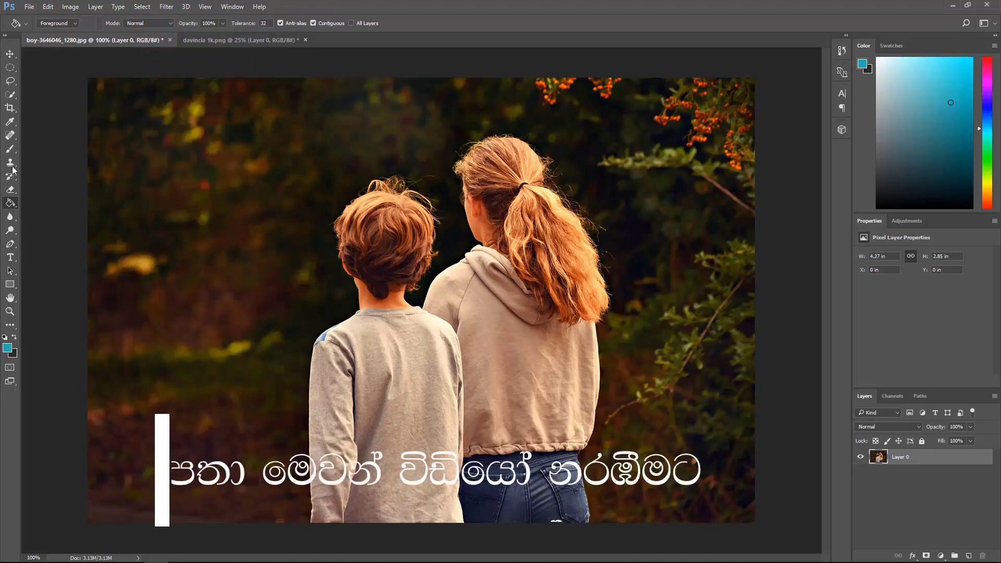
pyautogui.click(8, 108)
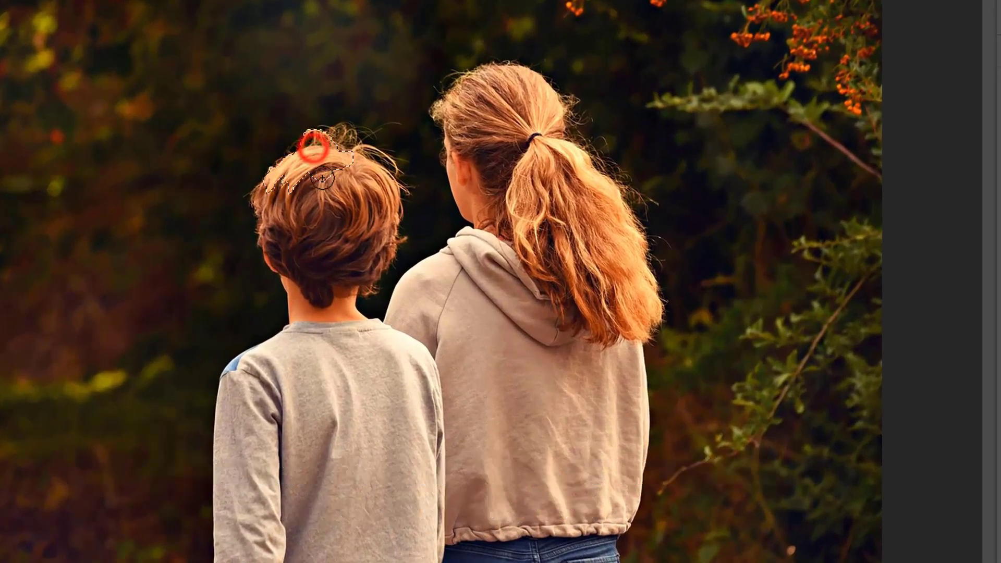
pyautogui.moveTo(308, 134); pyautogui.dragTo(323, 237)
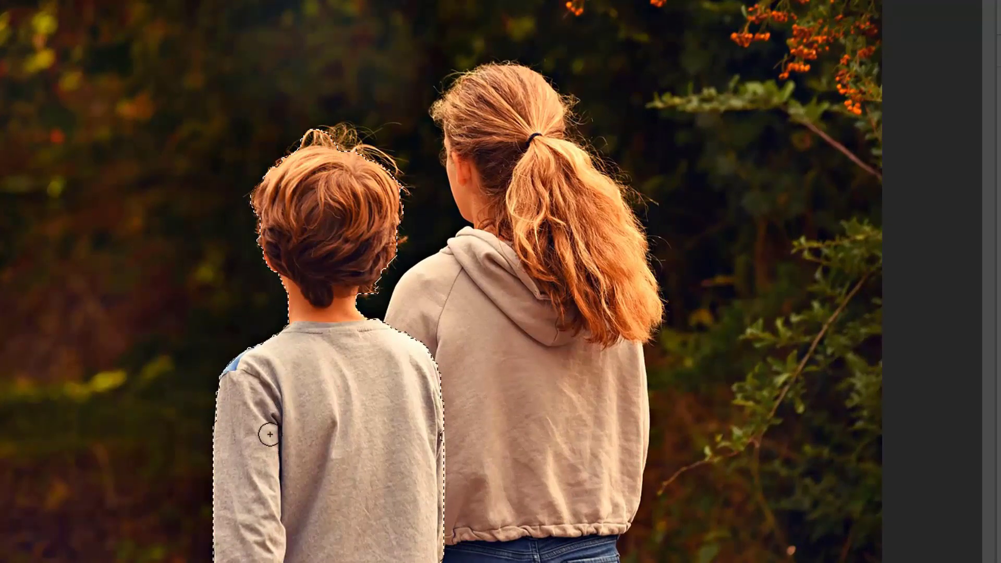
pyautogui.moveTo(266, 432); pyautogui.dragTo(252, 448)
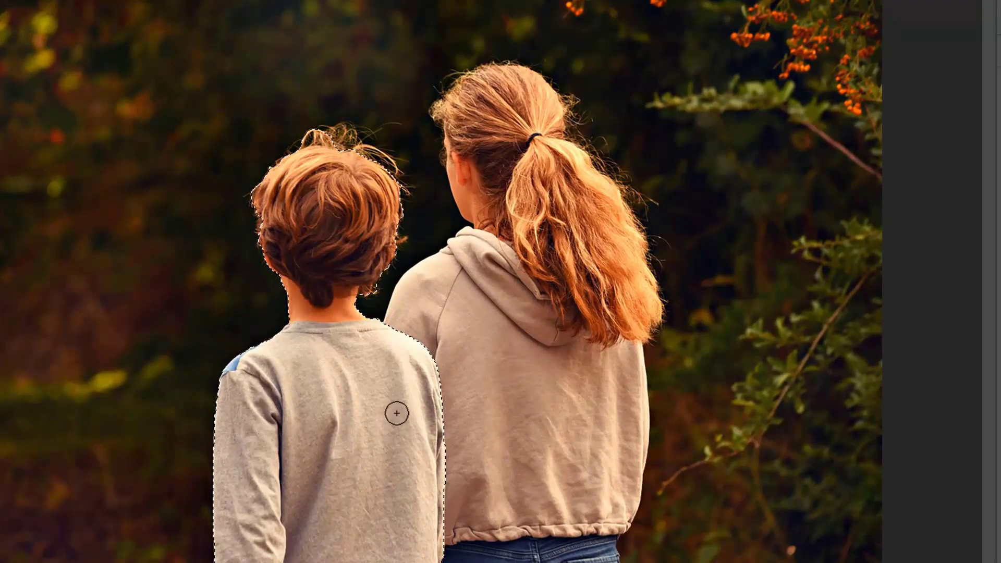
pyautogui.moveTo(406, 411); pyautogui.dragTo(496, 383)
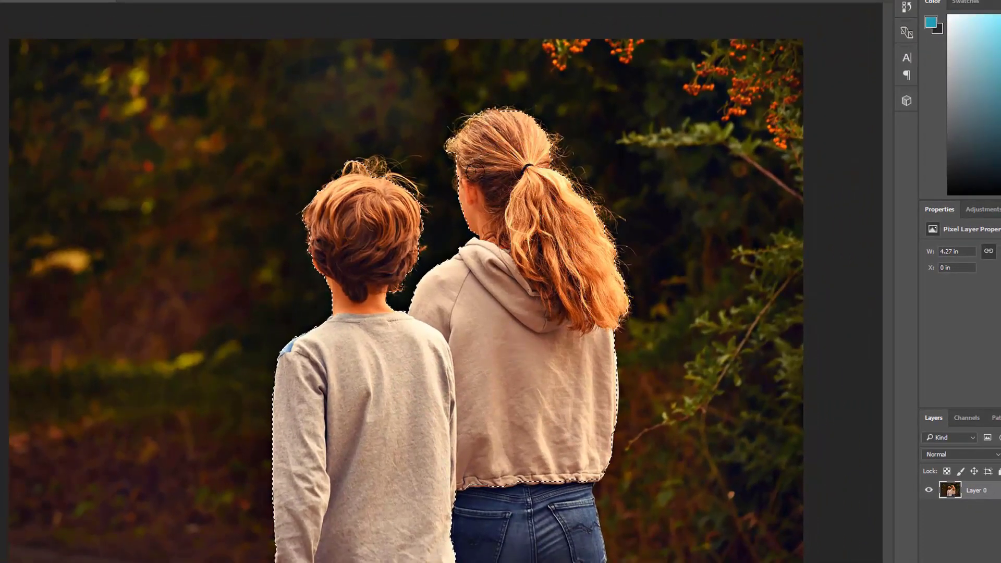
pyautogui.moveTo(531, 167); pyautogui.dragTo(482, 319)
pyautogui.click(496, 463)
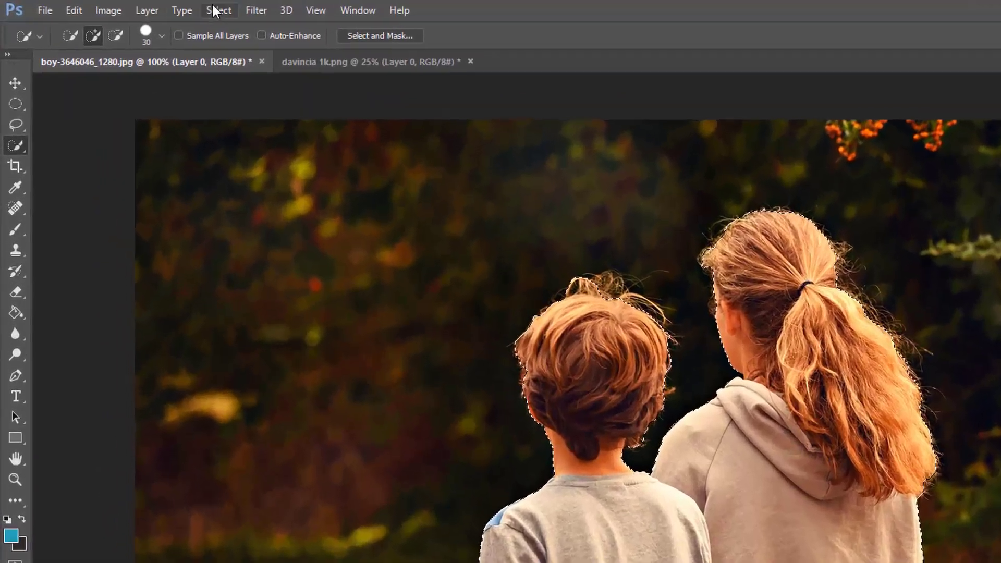
# Feather the children selection by 5 pixels
pyautogui.click(151, 6)
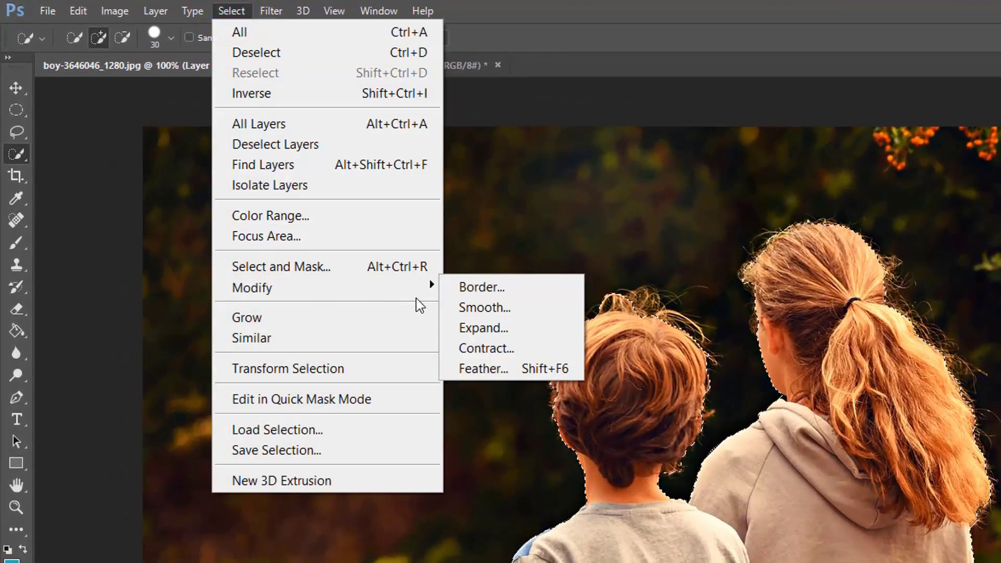
pyautogui.moveTo(252, 286)
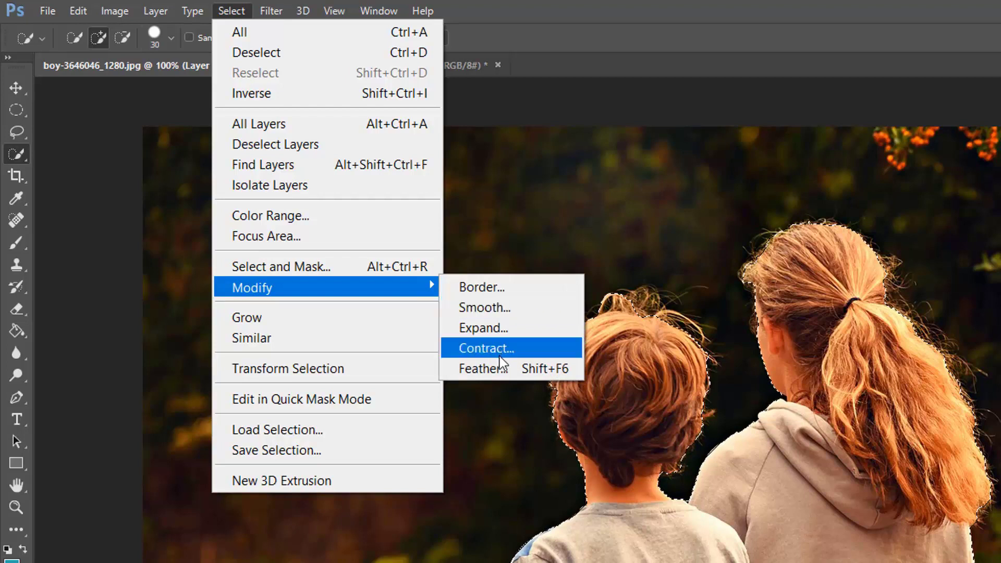
pyautogui.click(497, 376)
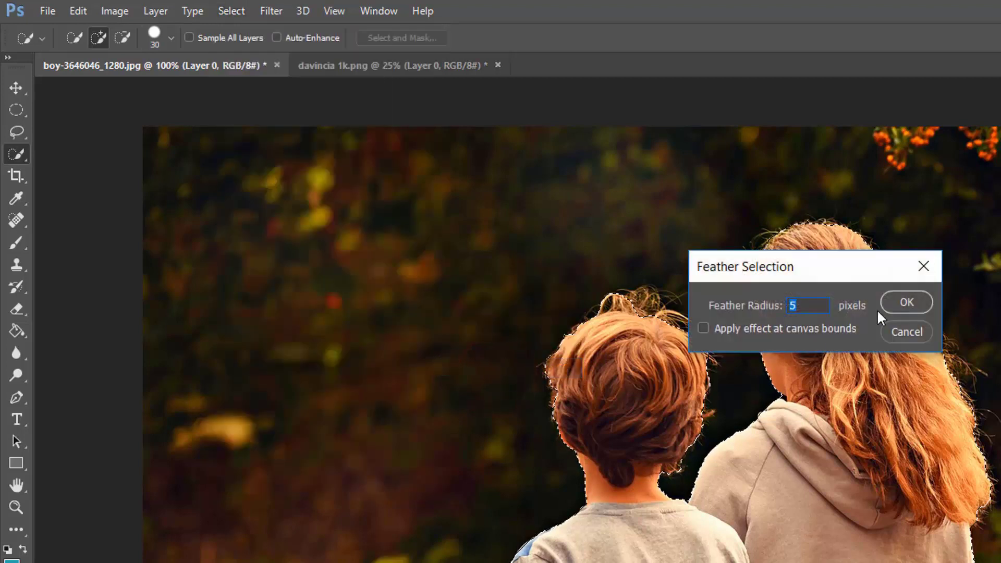
pyautogui.click(916, 299)
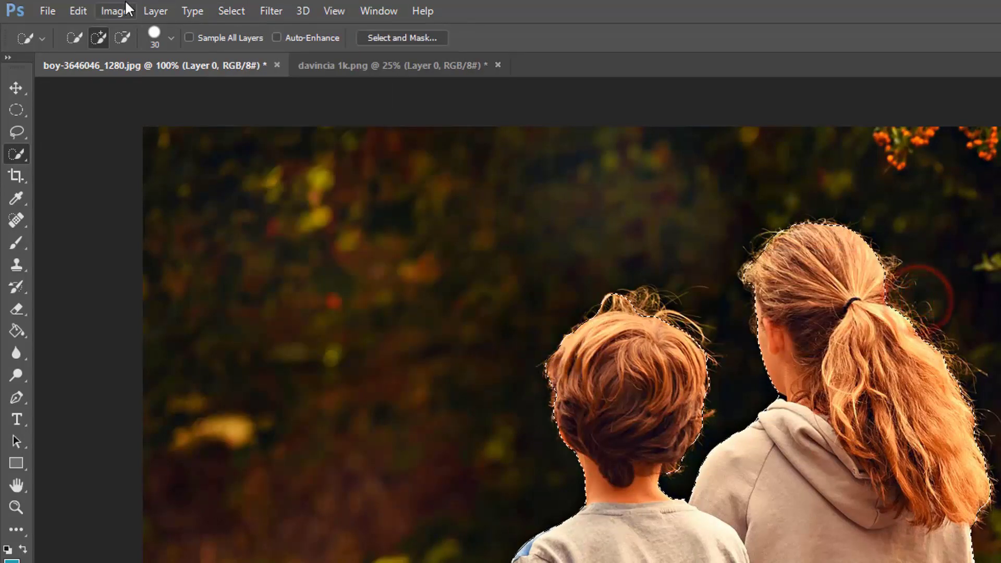
# Copy the selected children and paste them onto a new Layer 1
pyautogui.click(78, 11)
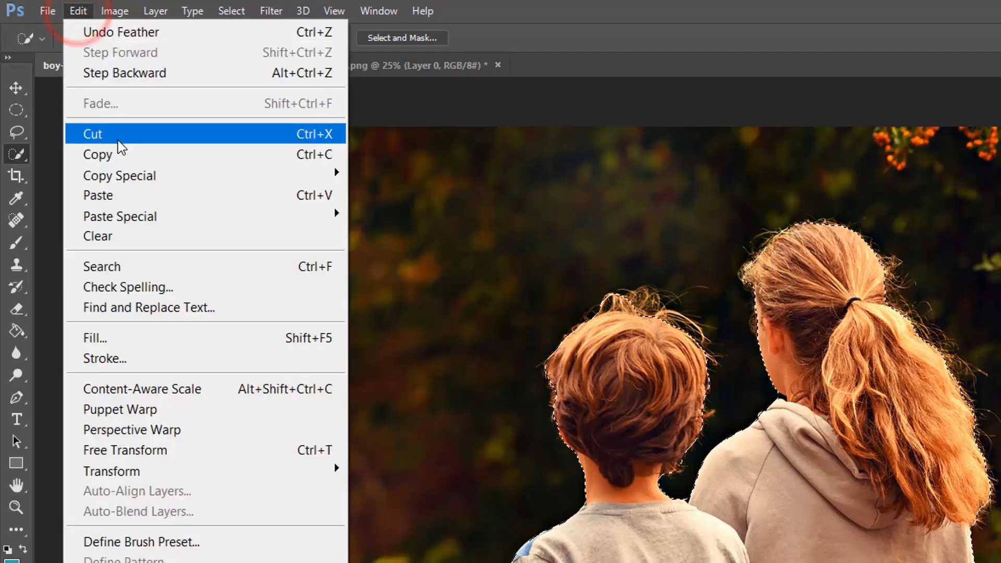
pyautogui.click(117, 154)
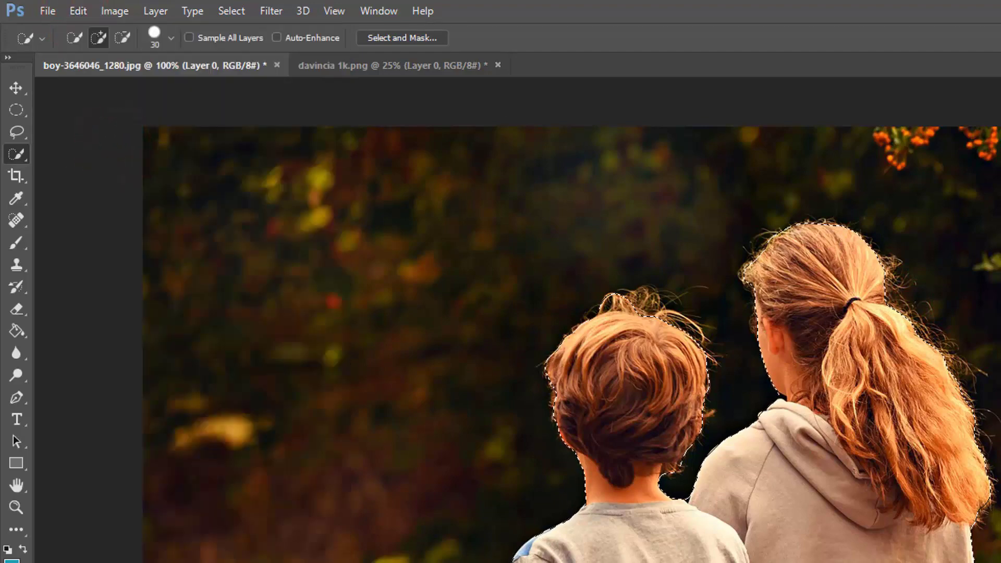
pyautogui.hotkey('ctrl', 'v')
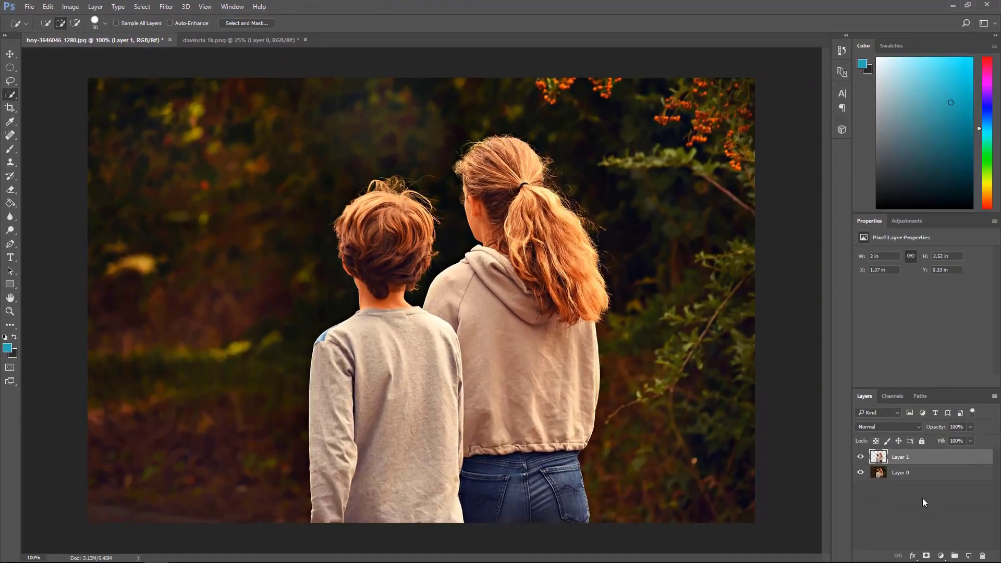
# Add a new layer below the children layer and Paint Bucket-fill it solid blue
pyautogui.click(971, 556)
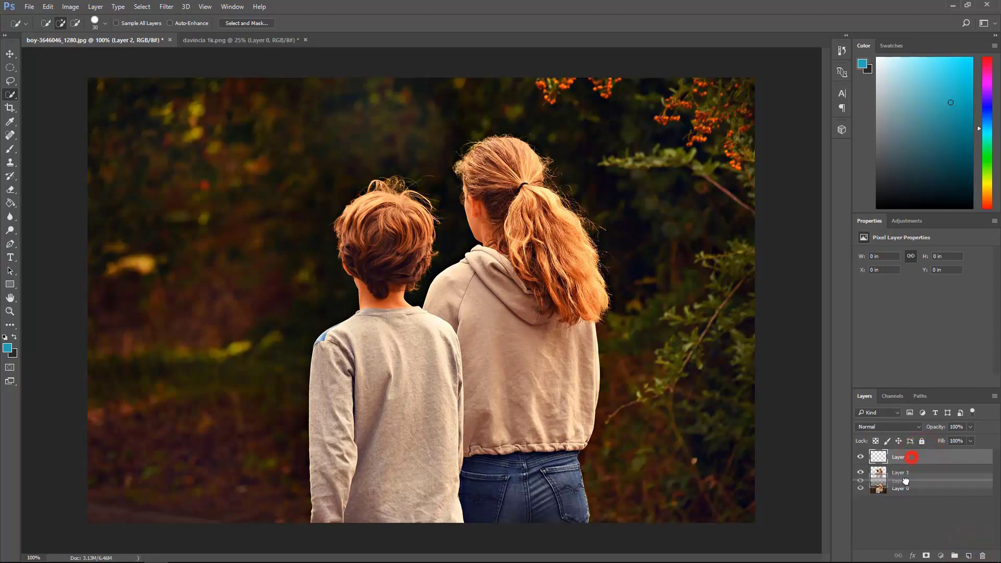
pyautogui.moveTo(913, 465); pyautogui.dragTo(908, 485)
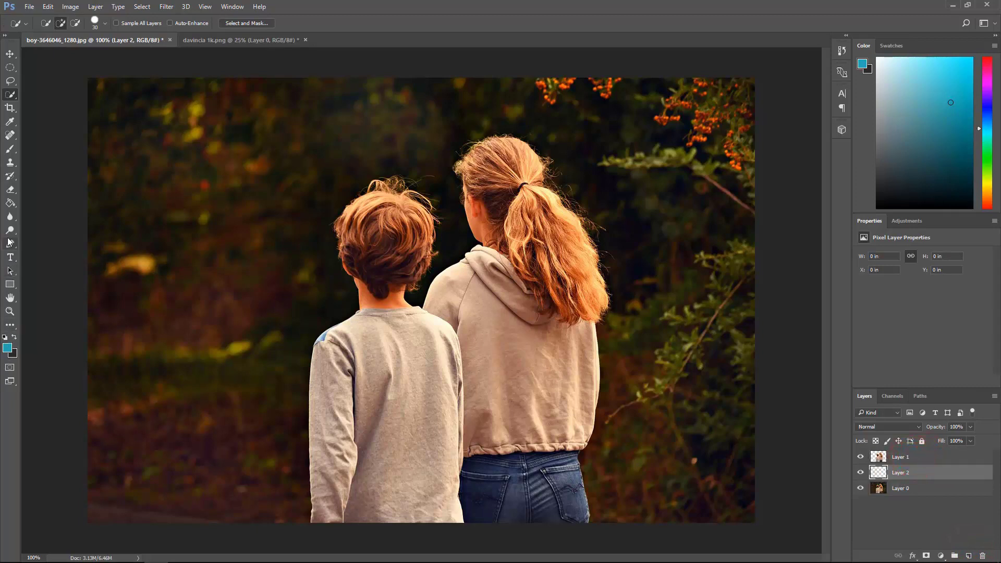
pyautogui.click(10, 203)
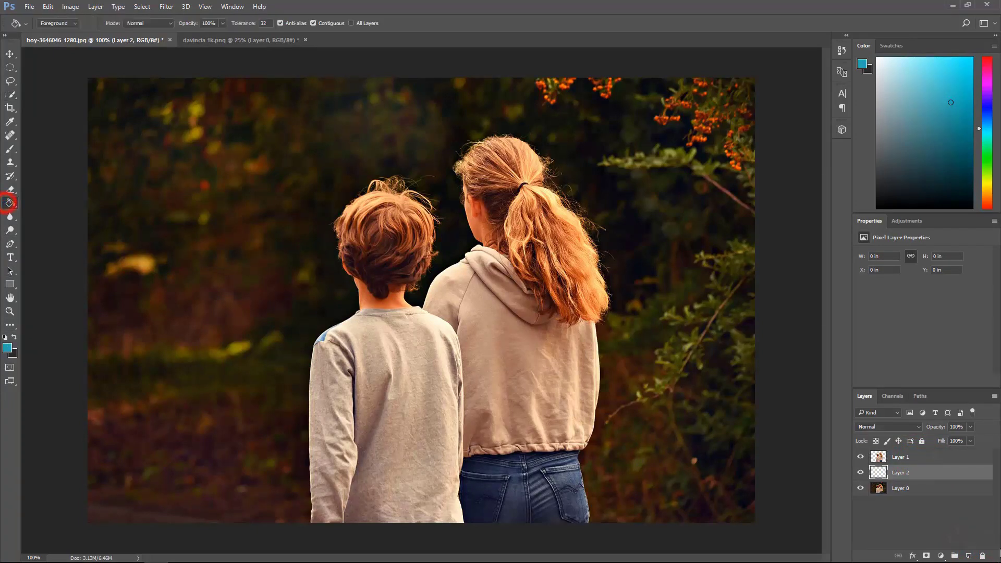
pyautogui.click(673, 423)
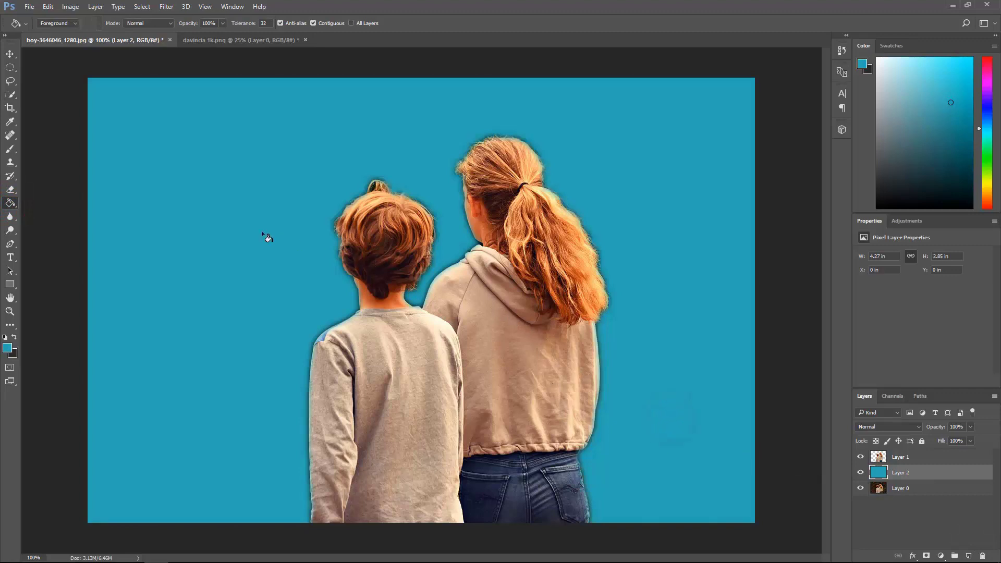
# Nudge the children cutout slightly right and down with the Move Tool, then view davincia 1k.png
pyautogui.click(9, 54)
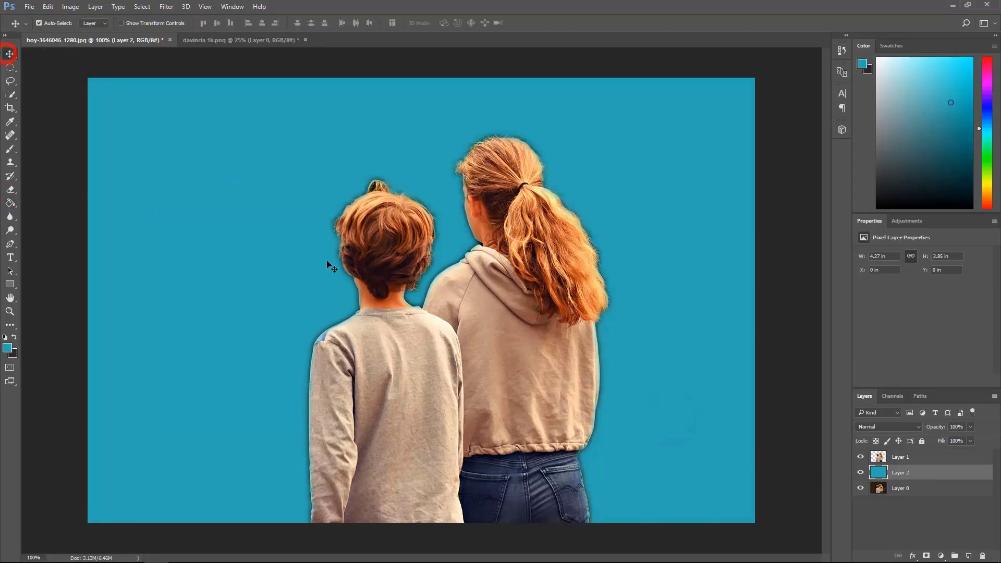
pyautogui.moveTo(446, 399); pyautogui.dragTo(426, 366)
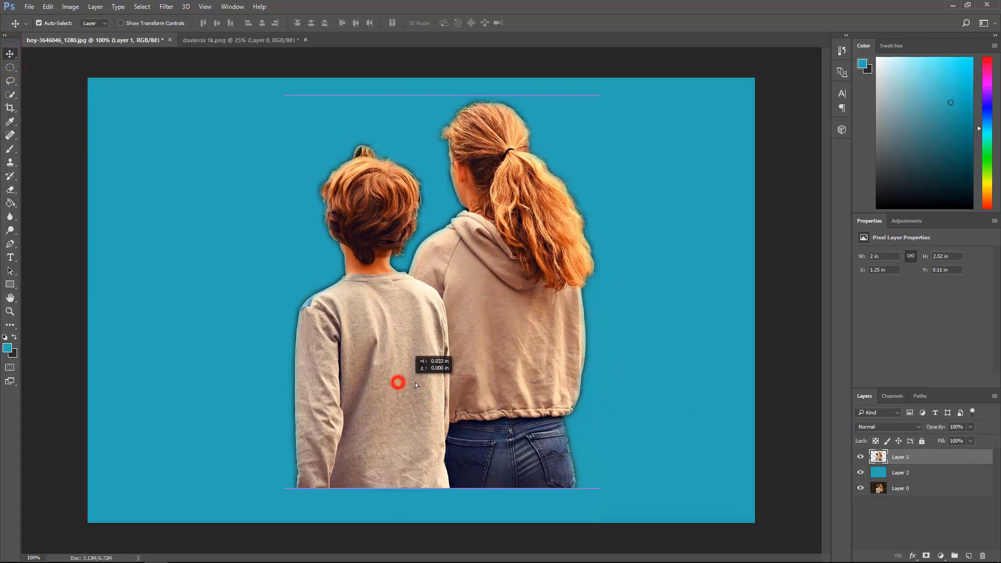
pyautogui.moveTo(398, 382); pyautogui.dragTo(417, 383)
pyautogui.click(415, 338)
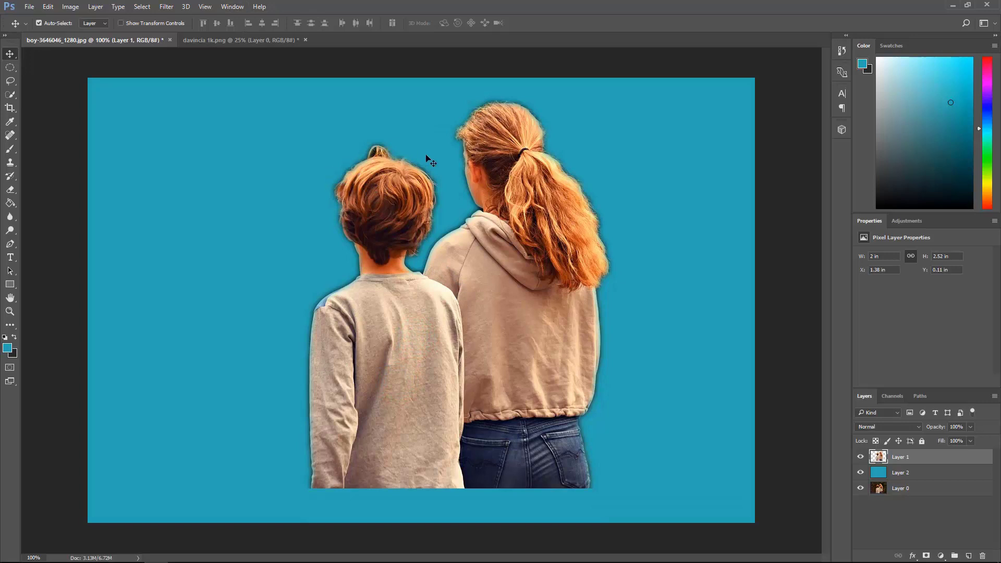
pyautogui.moveTo(521, 332); pyautogui.dragTo(540, 351)
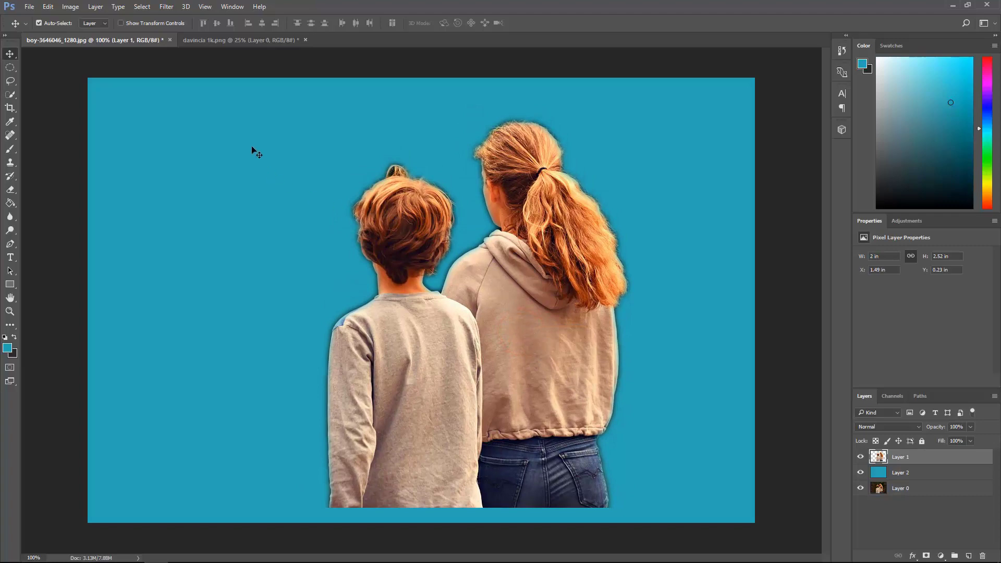
pyautogui.click(202, 41)
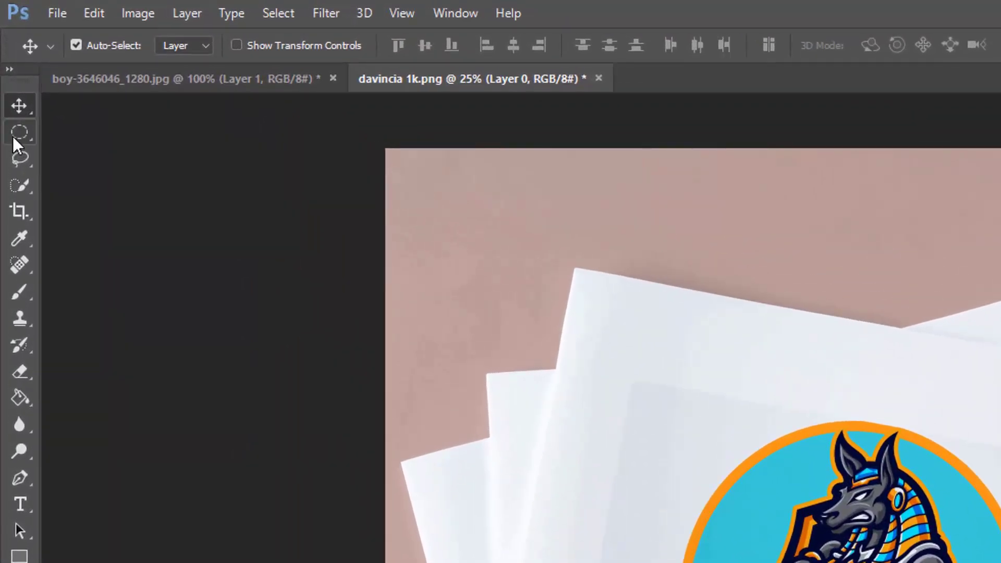
# Check the marquee tool options without changing them, then open the Quick Selection tool flyout
pyautogui.click(12, 136)
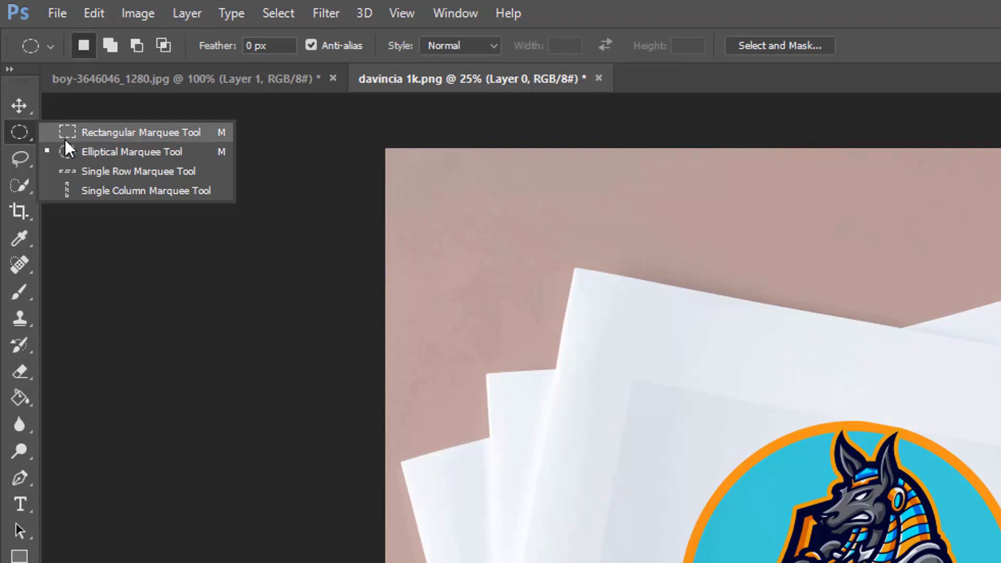
pyautogui.click(13, 132)
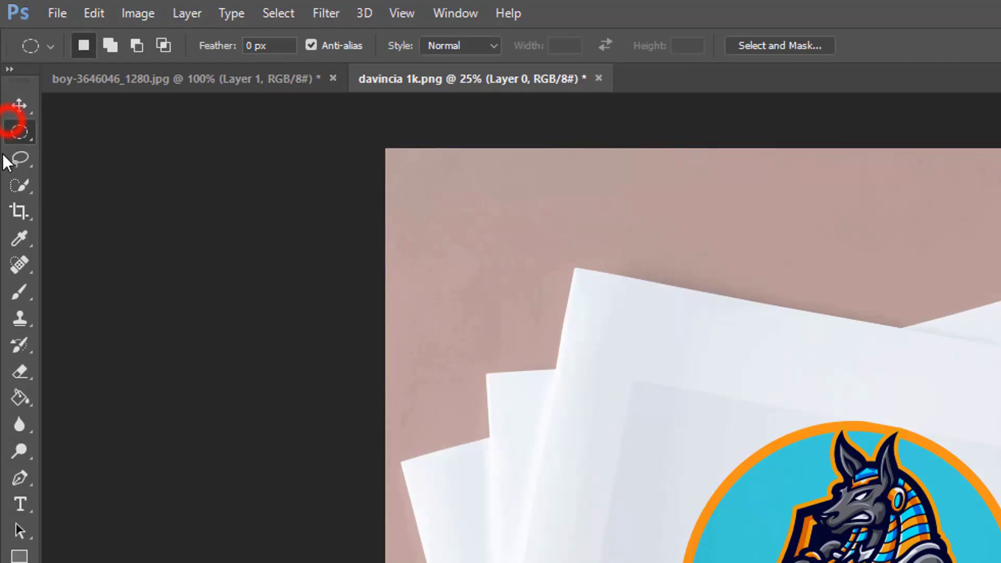
pyautogui.click(19, 183)
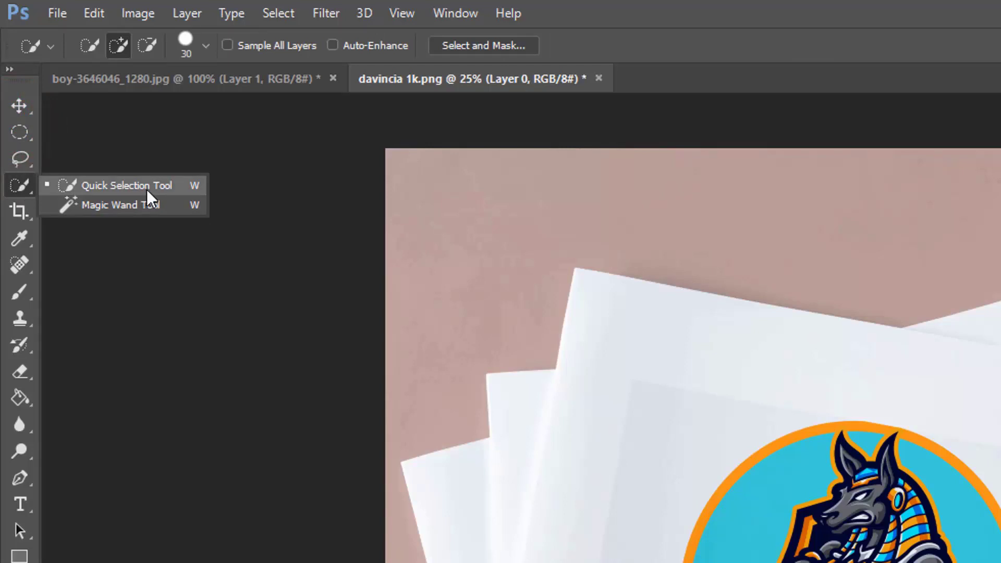
# With the Magic Wand, delete both cyan areas and the white paper around the logo
pyautogui.click(146, 208)
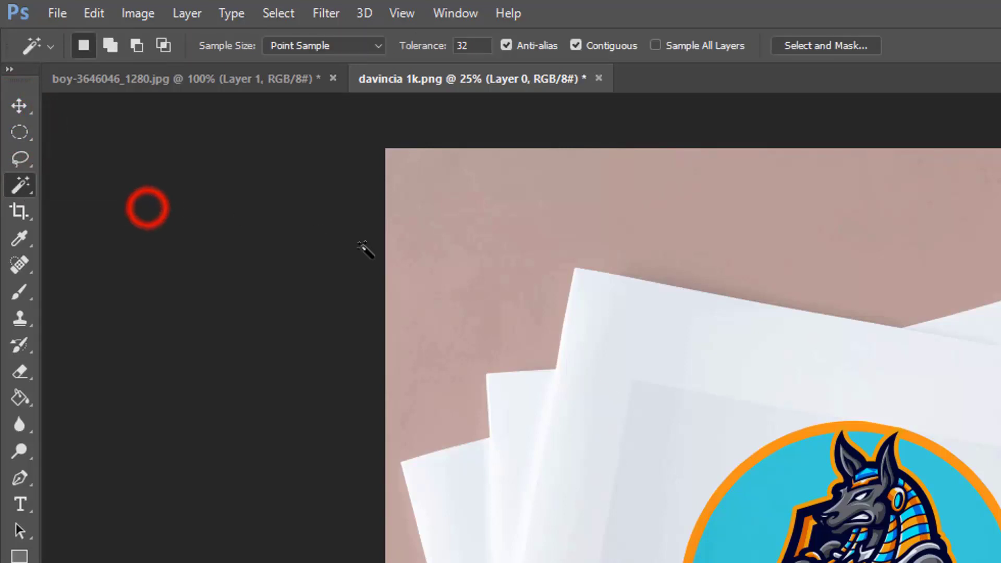
pyautogui.click(799, 494)
pyautogui.press('Delete')
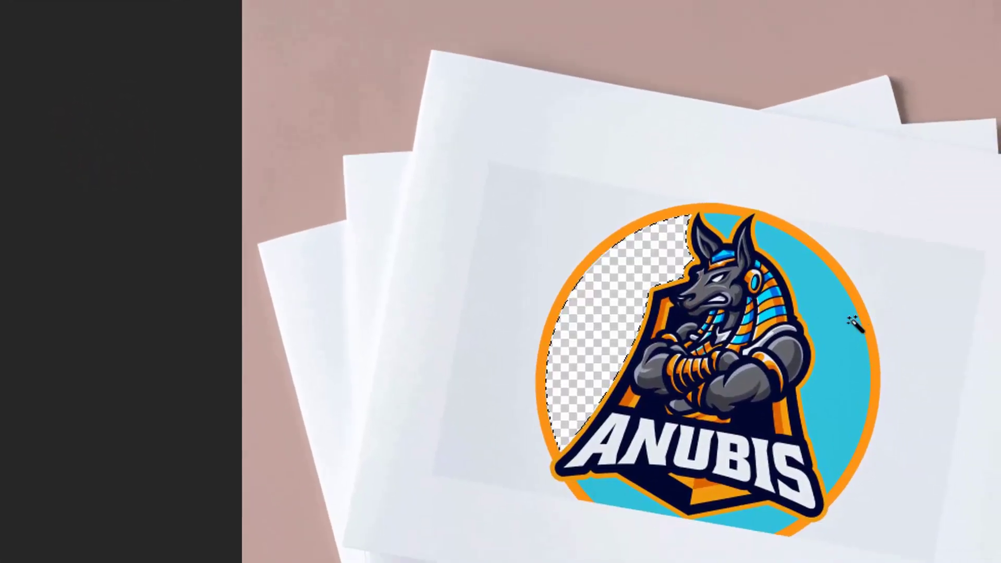
pyautogui.click(848, 320)
pyautogui.press('Delete')
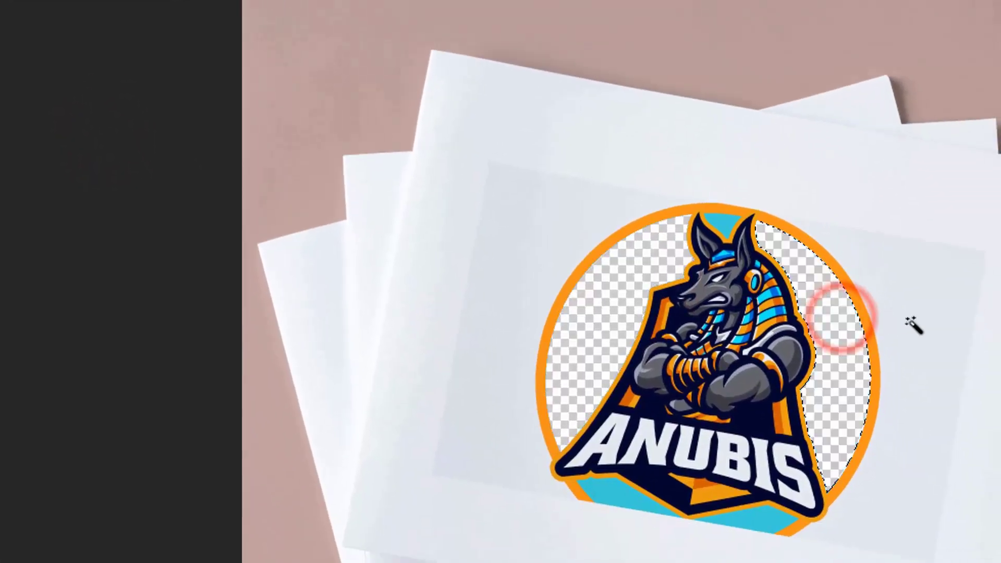
pyautogui.click(921, 317)
pyautogui.press('Delete')
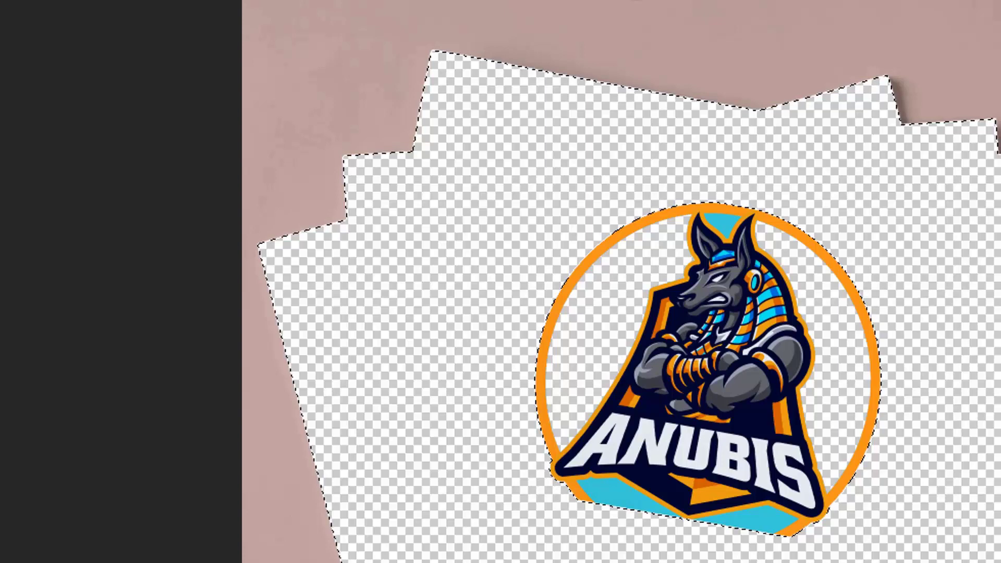
# Delete the pink background and the orange ring, then deselect
pyautogui.click(624, 11)
pyautogui.press('Delete')
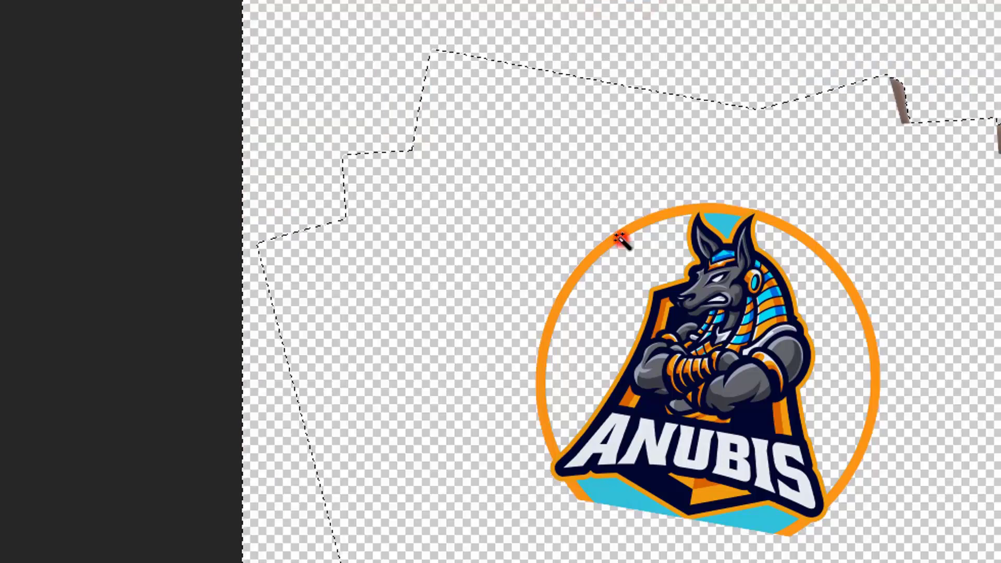
pyautogui.click(619, 238)
pyautogui.press('Delete')
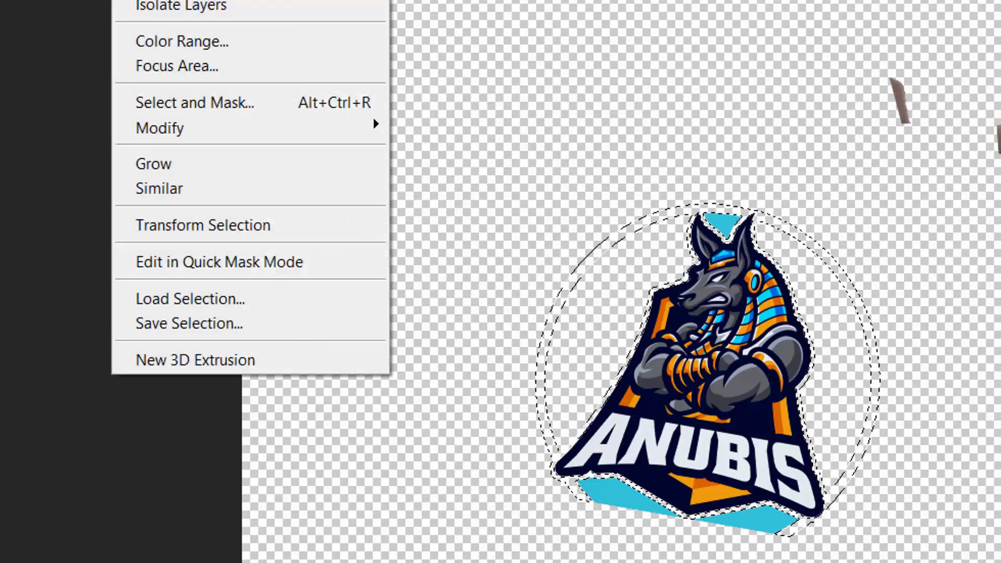
pyautogui.hotkey('ctrl', 'd')
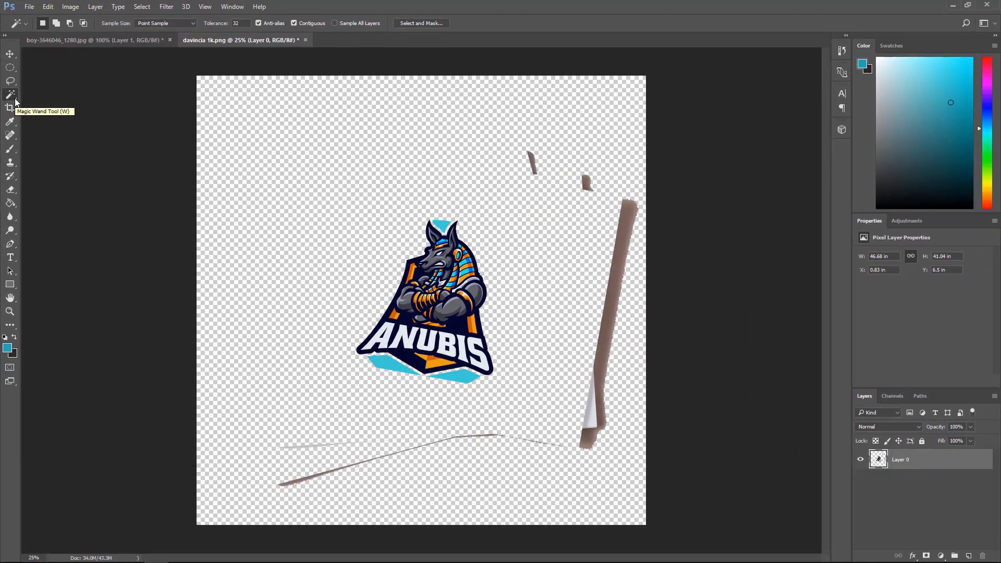
pyautogui.click(53, 40)
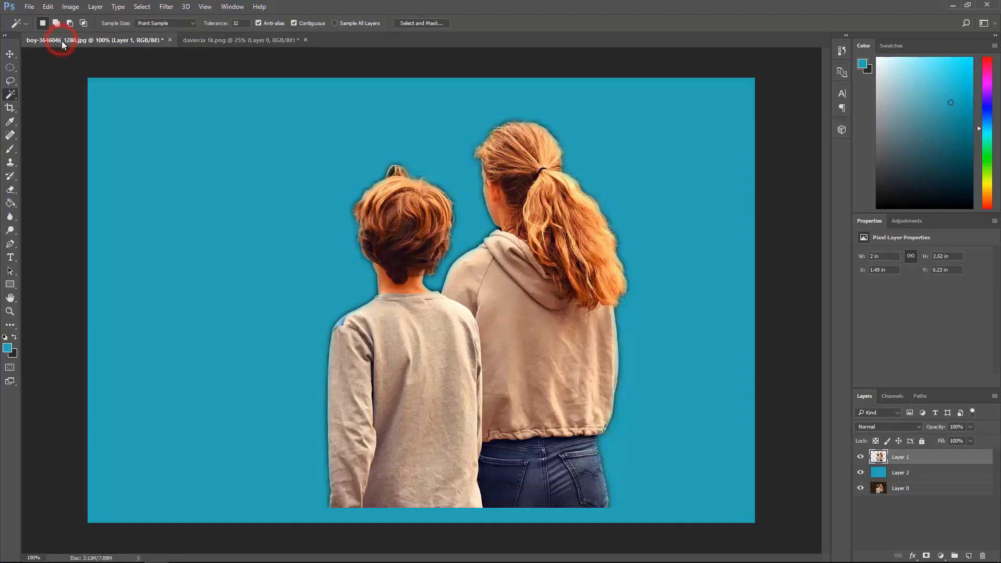